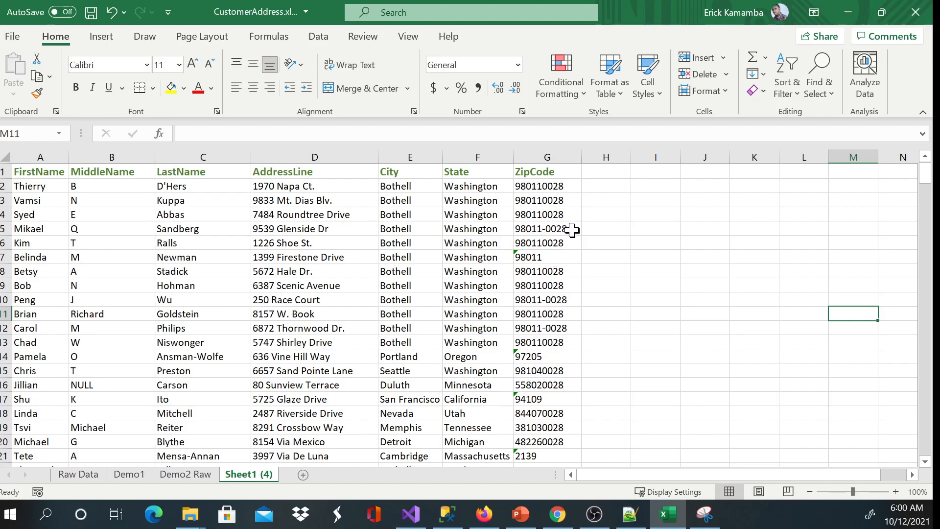
- Examine the different zip code formats in the ZipCode column of Sheet1 (4), including the nine-digit, hyphenated and five-digit entries
left_click(564, 230)
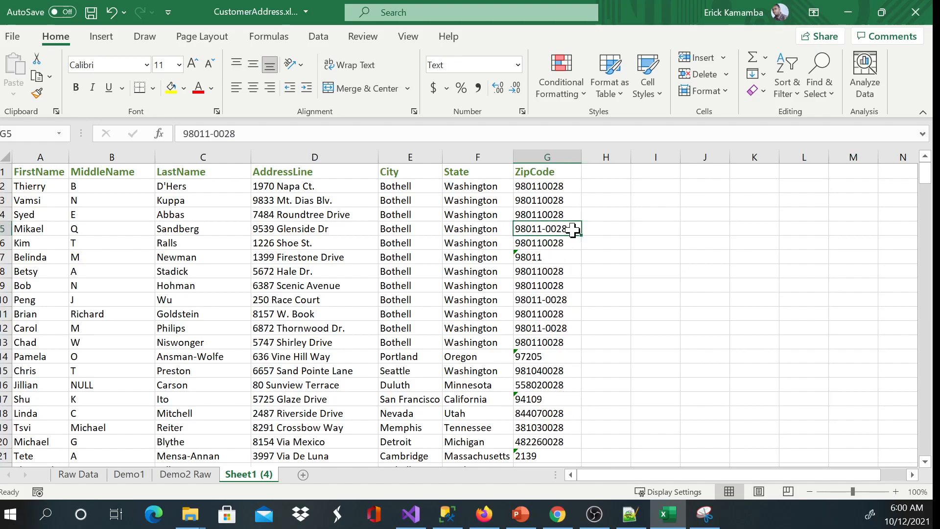
left_click(560, 214)
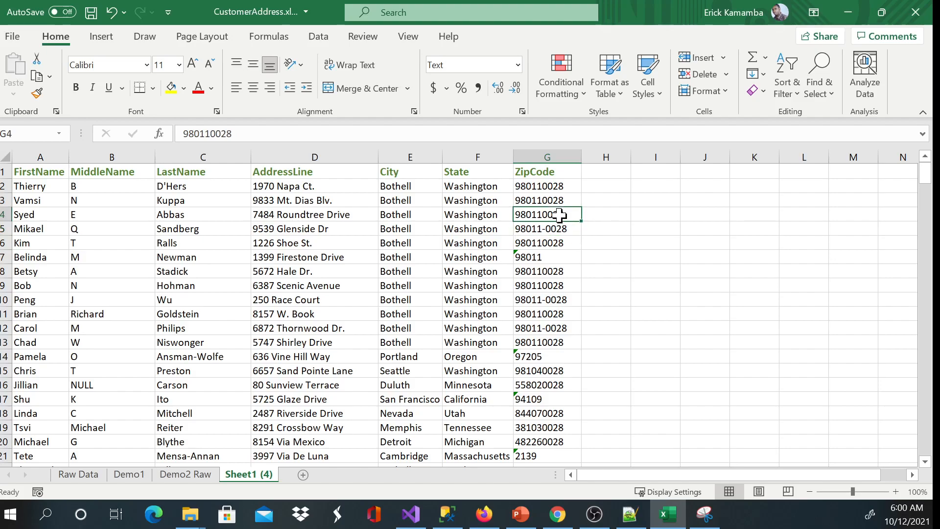
left_click(539, 258)
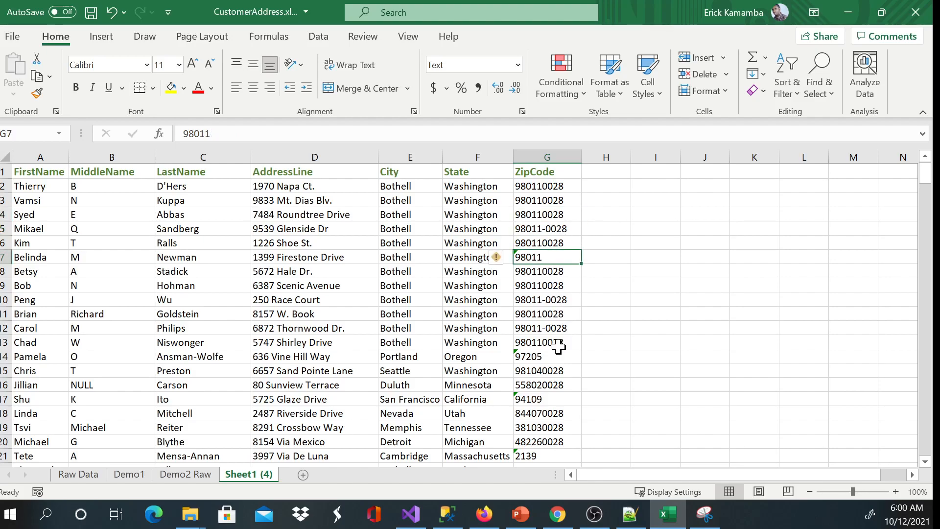
left_click(546, 358)
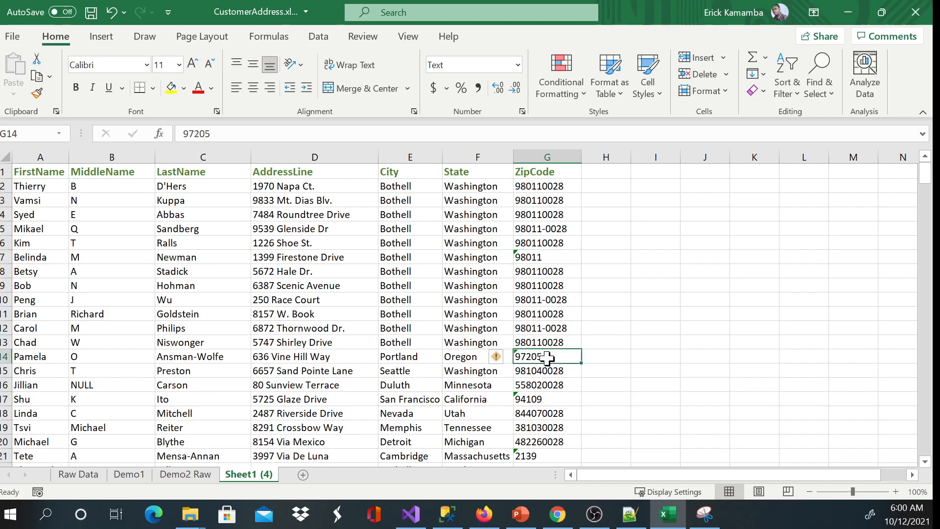
left_click(552, 399)
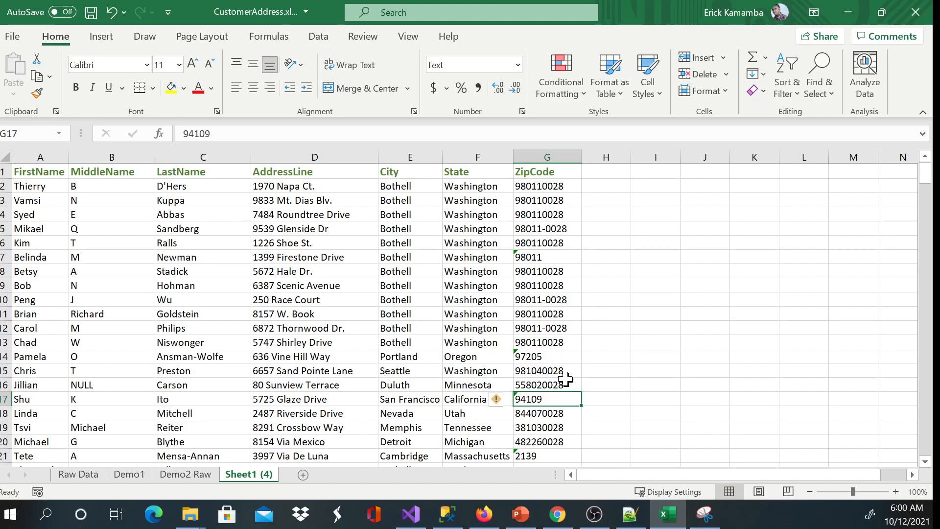
left_click(547, 356)
left_click(558, 400)
left_click(545, 255)
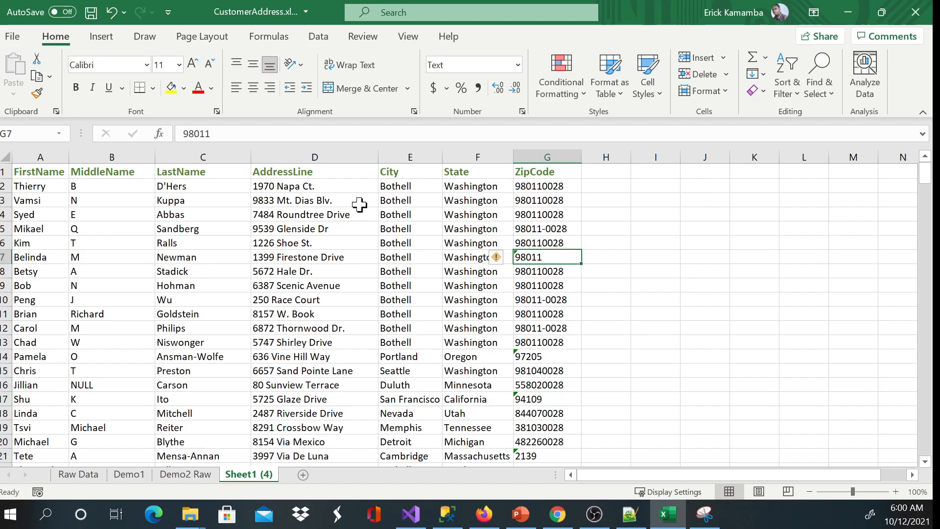
- Open the Demo2 Raw sheet and examine the helper formulas in J2, K2 and I2 that split and rejoin the zip code
left_click(198, 477)
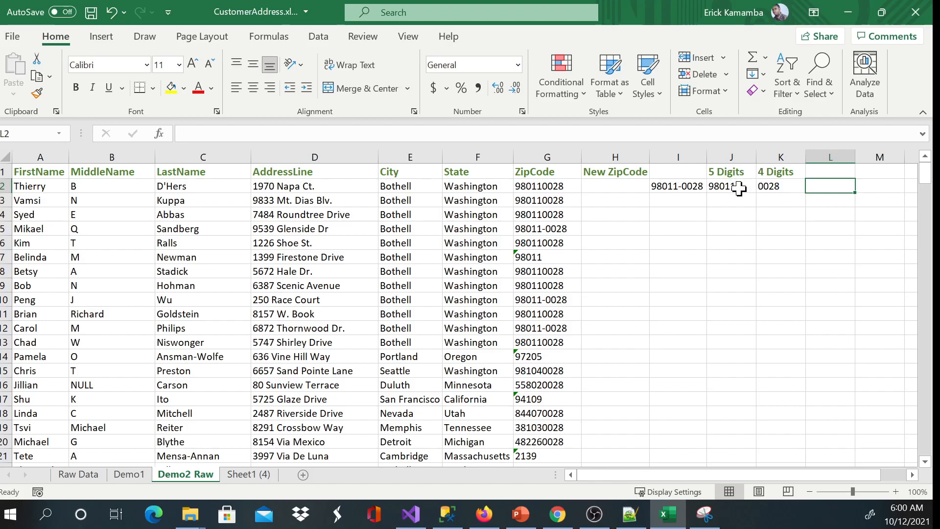
left_click(741, 188)
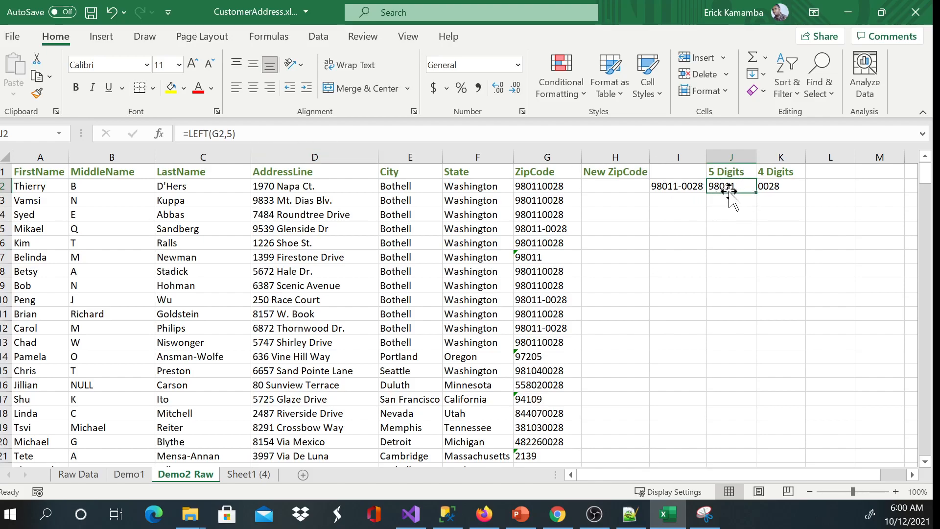
left_click(551, 185)
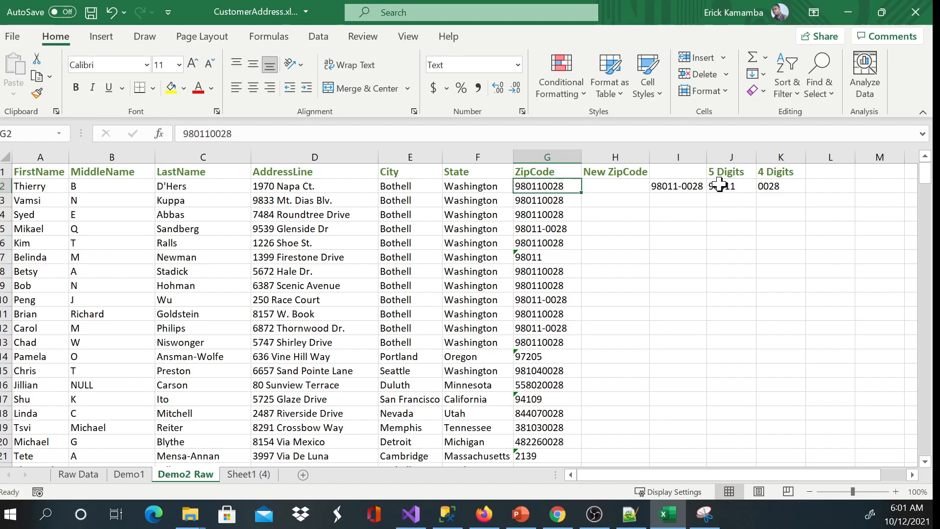
left_click(778, 184)
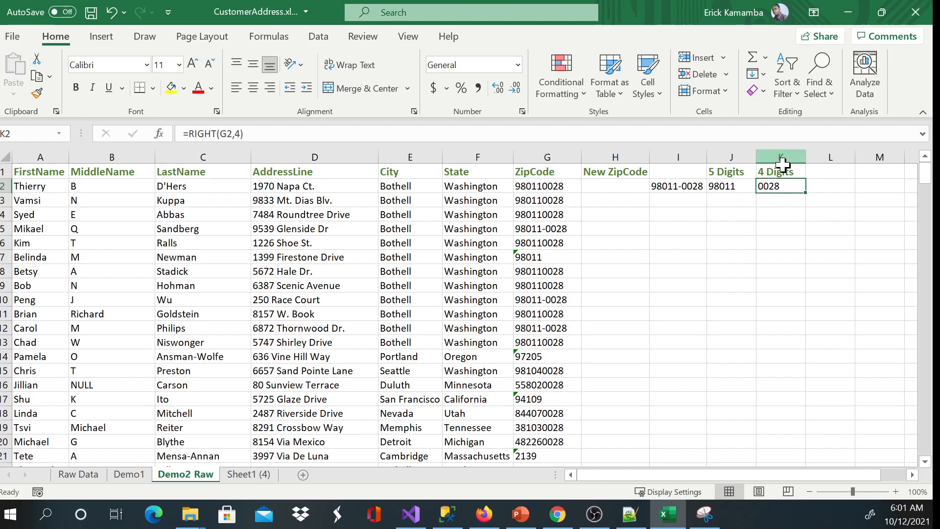
left_click(685, 189)
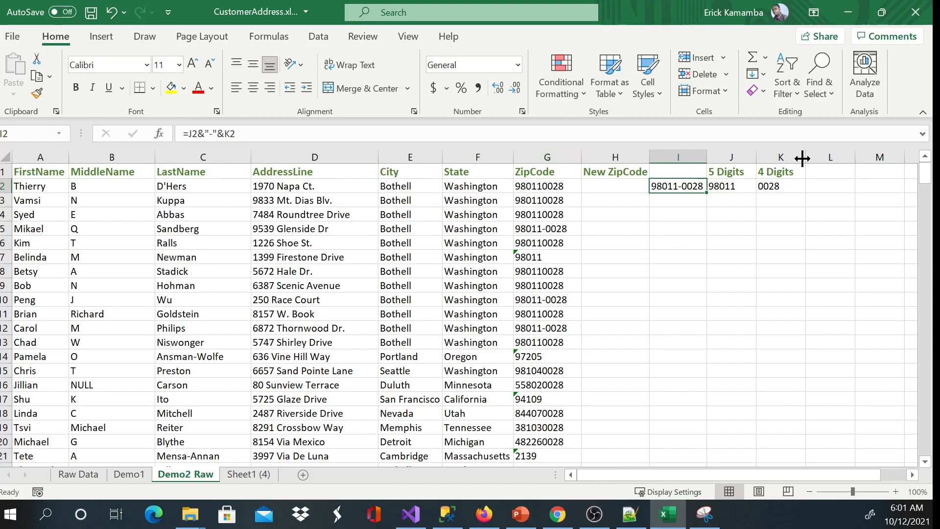
- Enter the formula =LEN(G2) in H2 under New ZipCode to count the characters of the first zip code
left_click(622, 186)
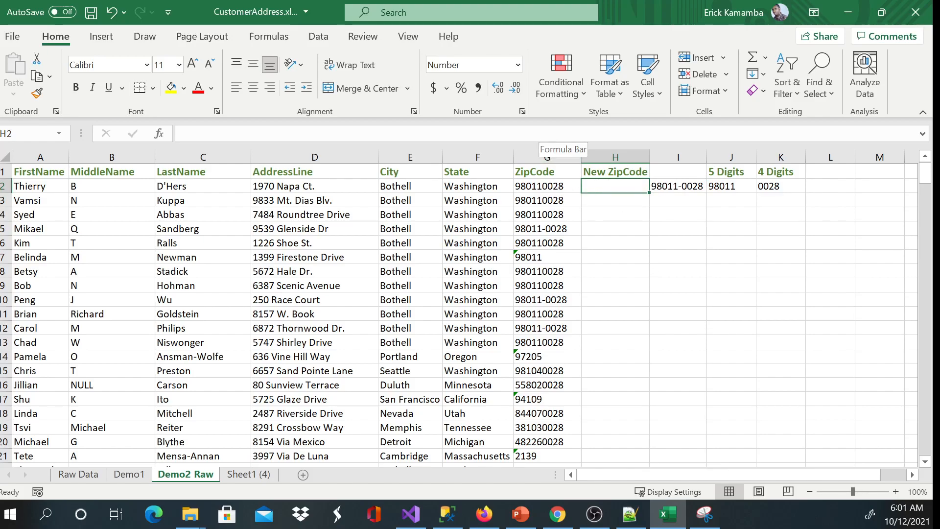
type("=-")
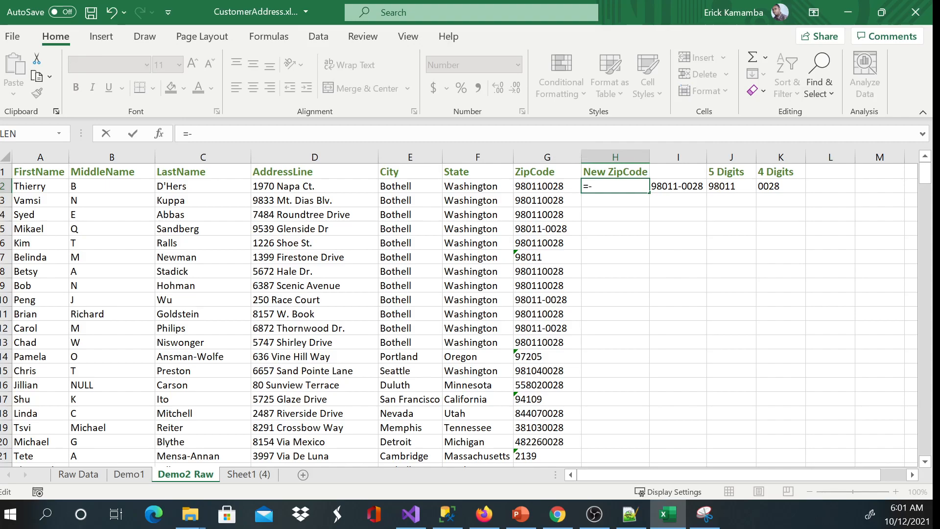
type("le")
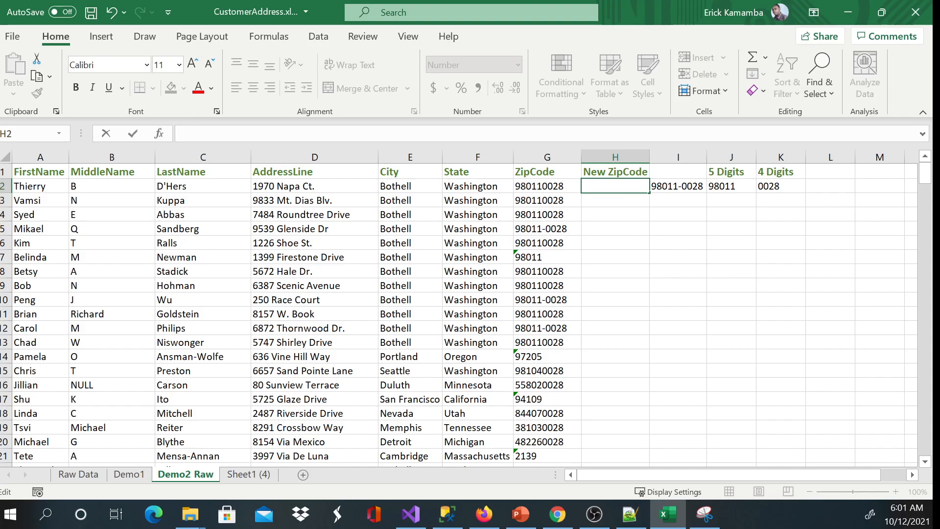
type("=le")
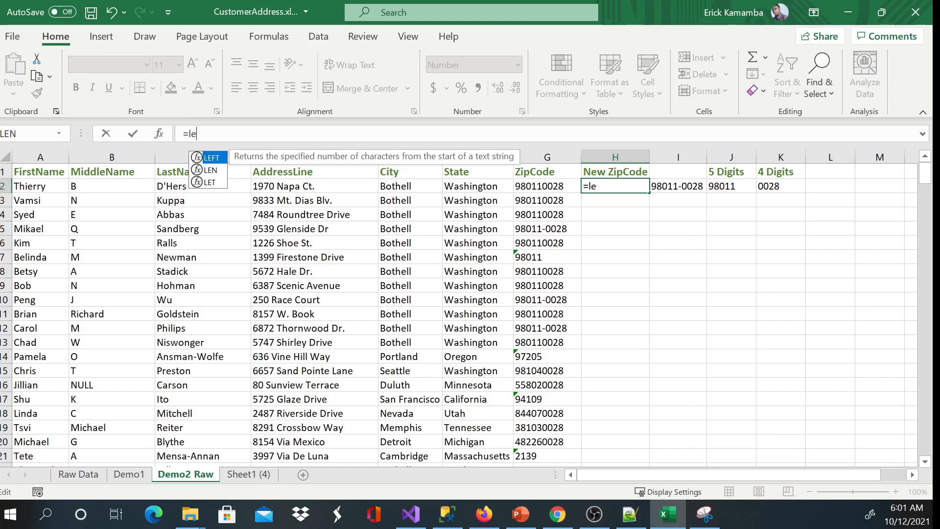
key("Down")
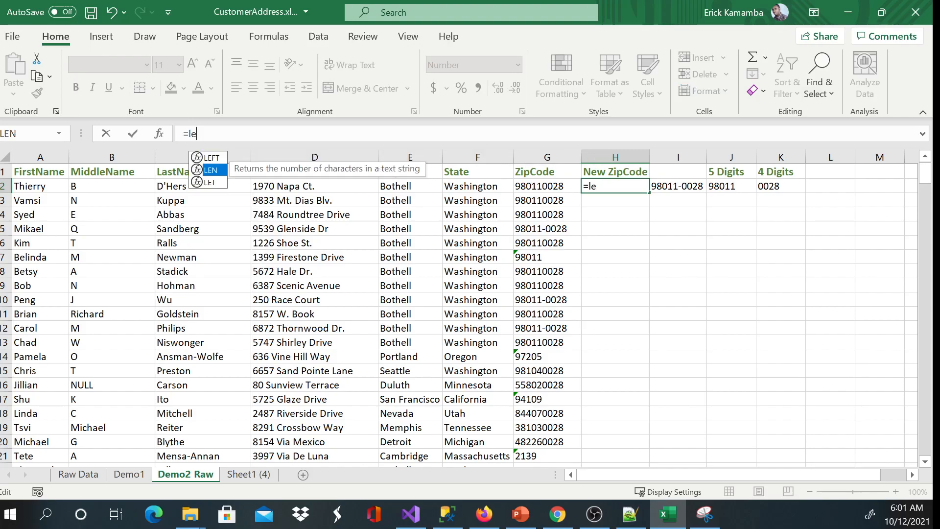
key("Tab")
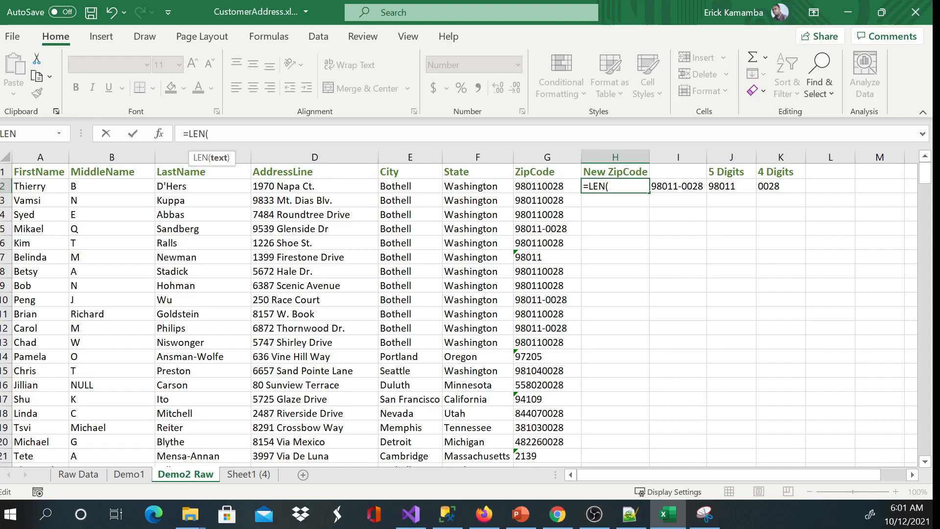
left_click(562, 187)
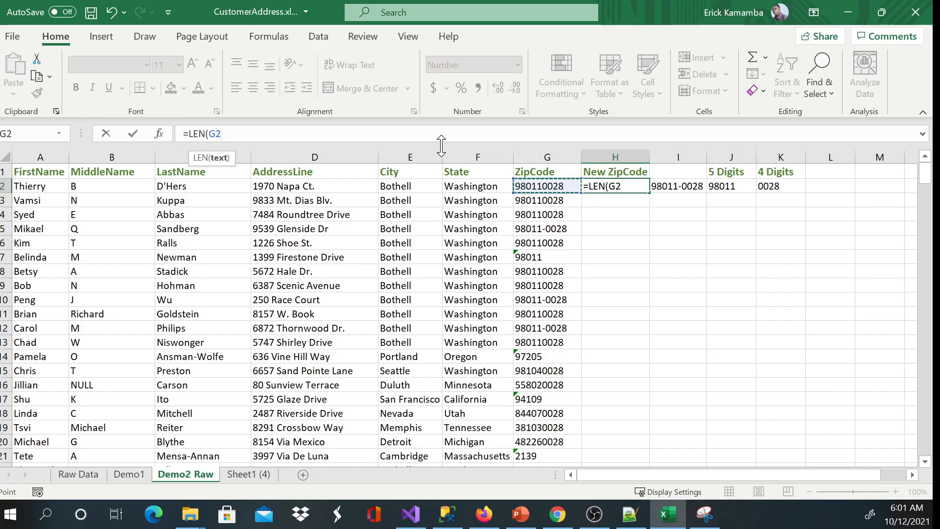
left_click(372, 134)
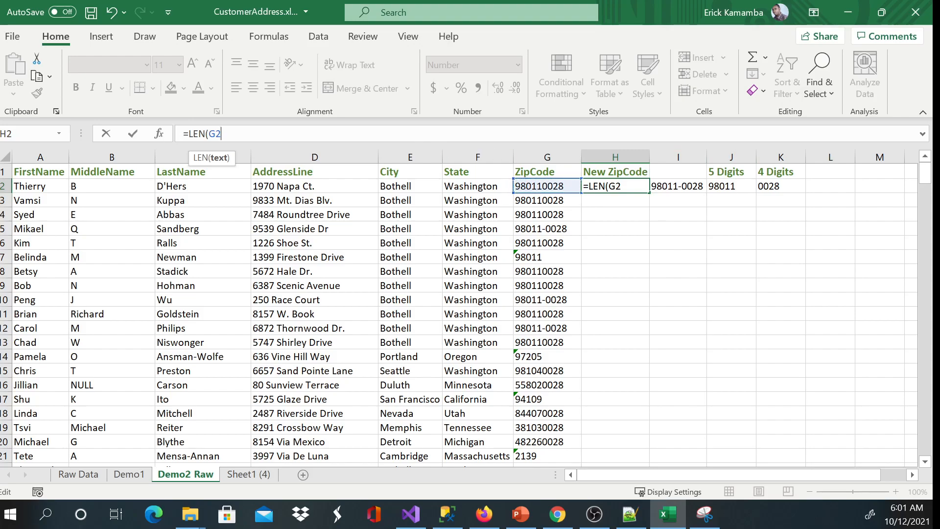
type(")")
key("Return")
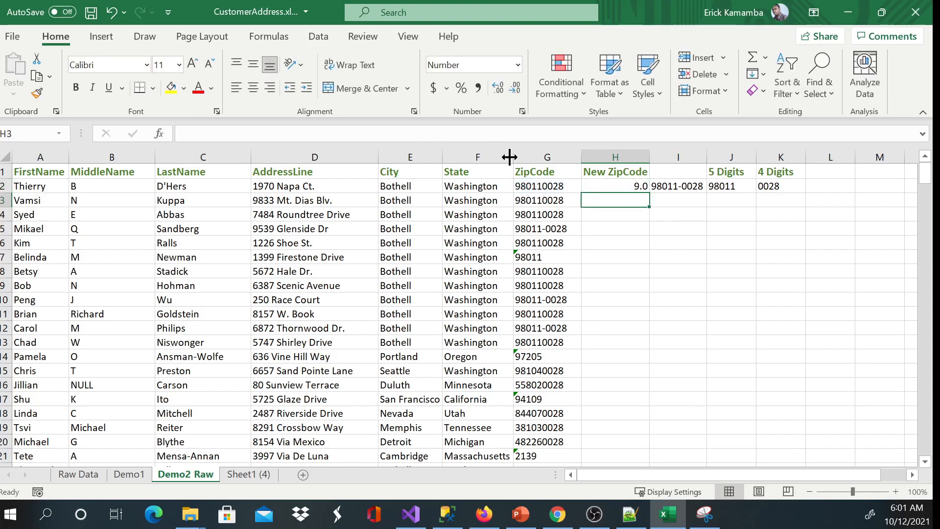
- Format H2 to show no decimal places and fill its LEN formula down through H7
left_click(636, 188)
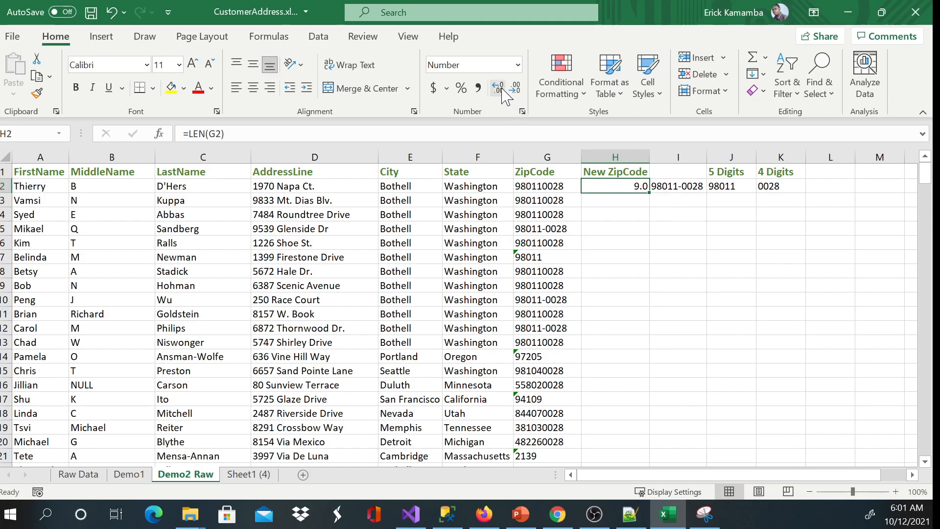
left_click(515, 89)
left_click_drag(649, 193, 666, 261)
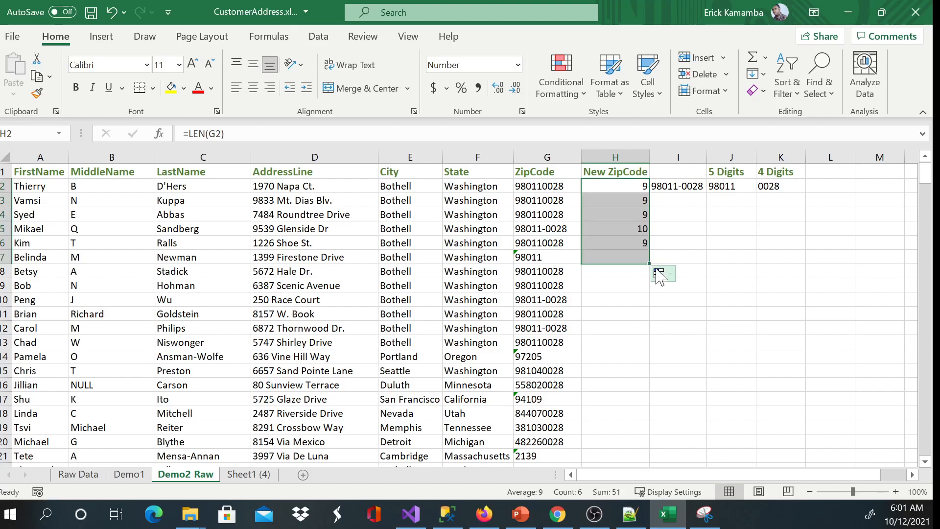
- Compare the character counts in H2:H7 with the zip code formats in the ZipCode column
left_click(627, 230)
left_click(638, 258)
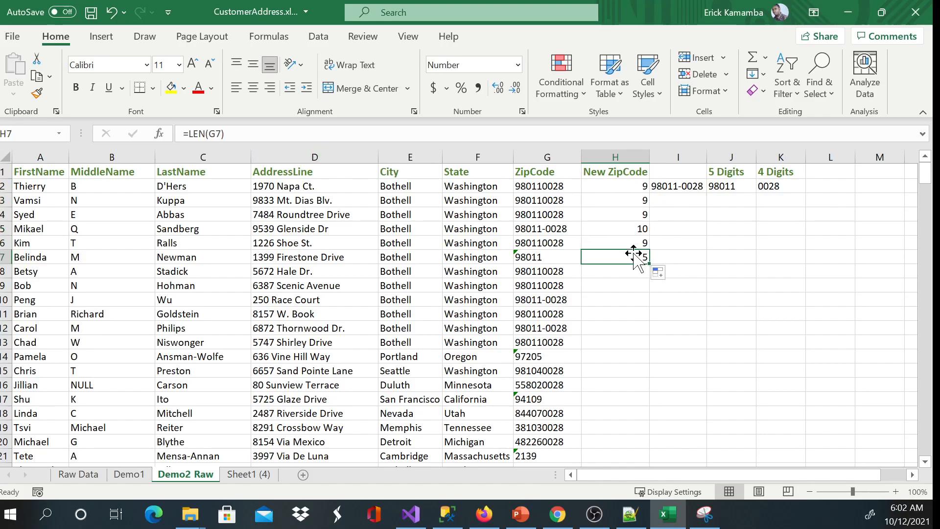
left_click_drag(636, 187, 638, 257)
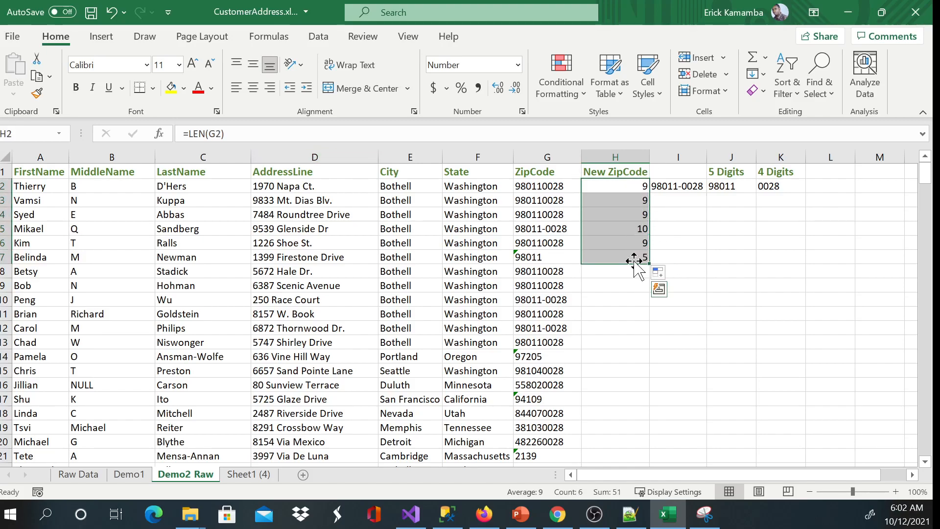
left_click(613, 200)
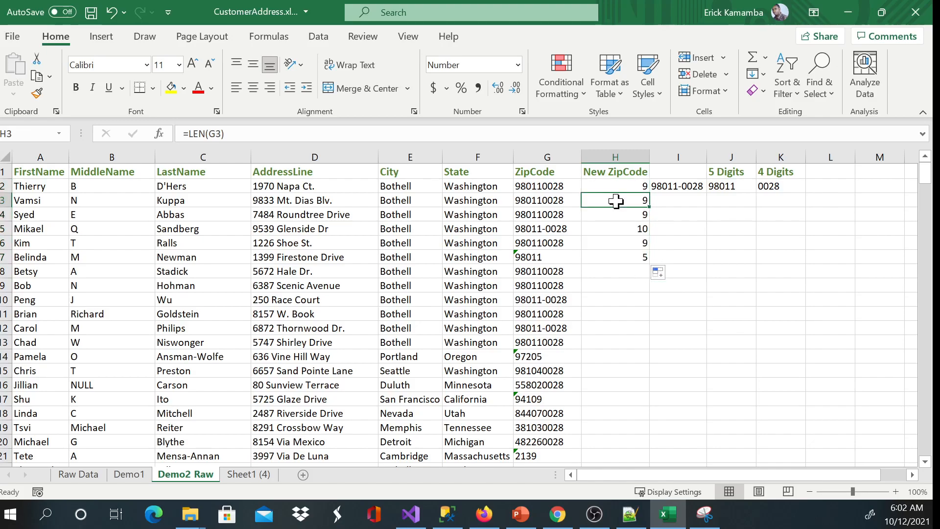
left_click(621, 185)
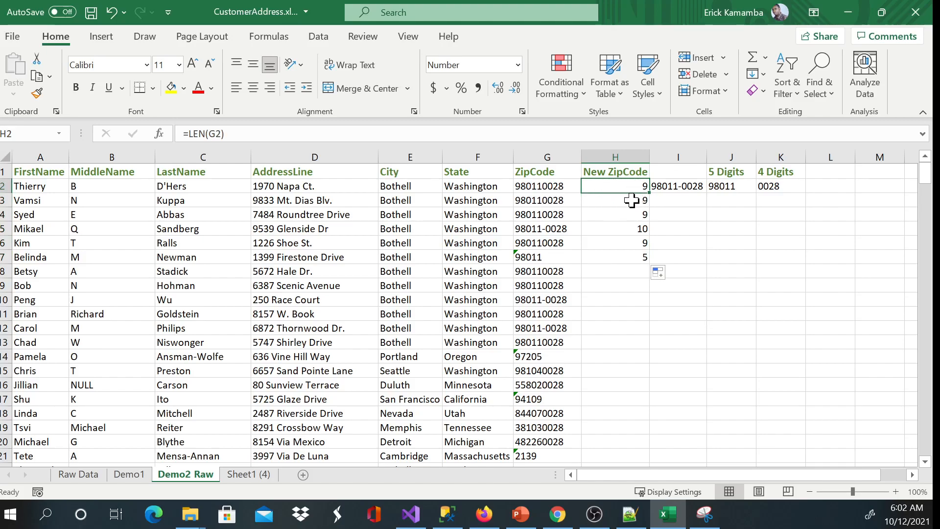
left_click(635, 230)
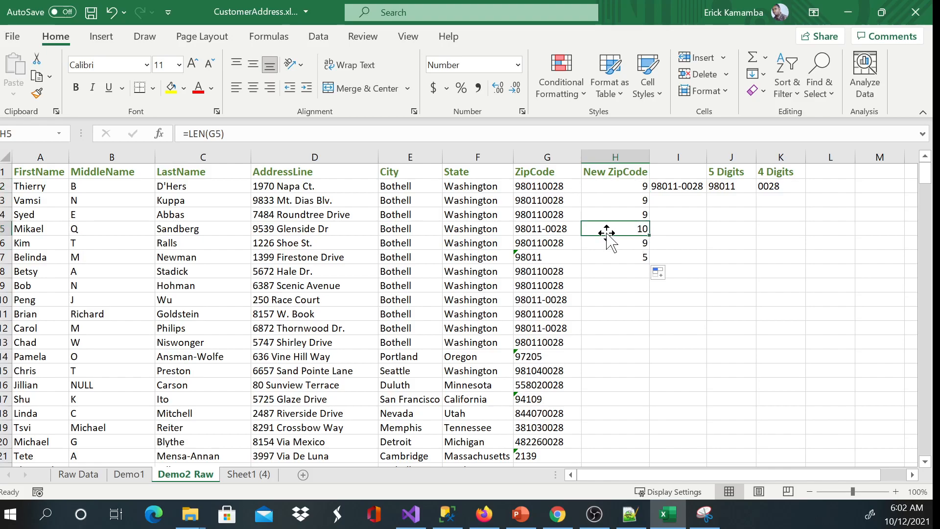
left_click(616, 260)
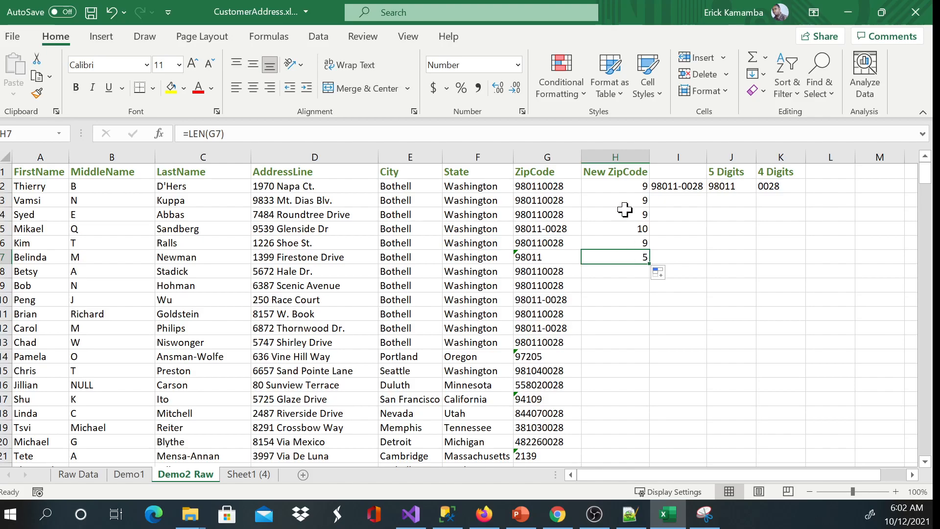
- Wrap the LEN formula in H2 in an IF function that tests whether LEN(G2)=9
left_click(626, 187)
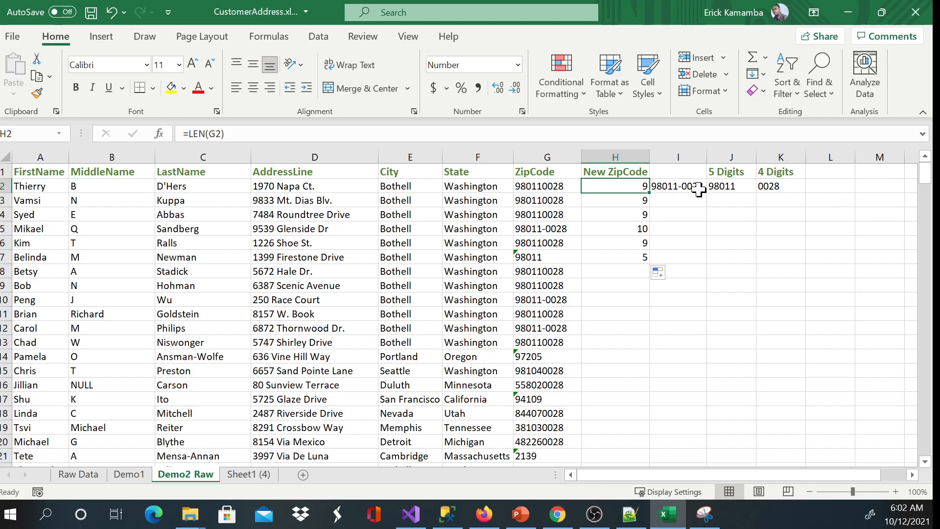
left_click(224, 133)
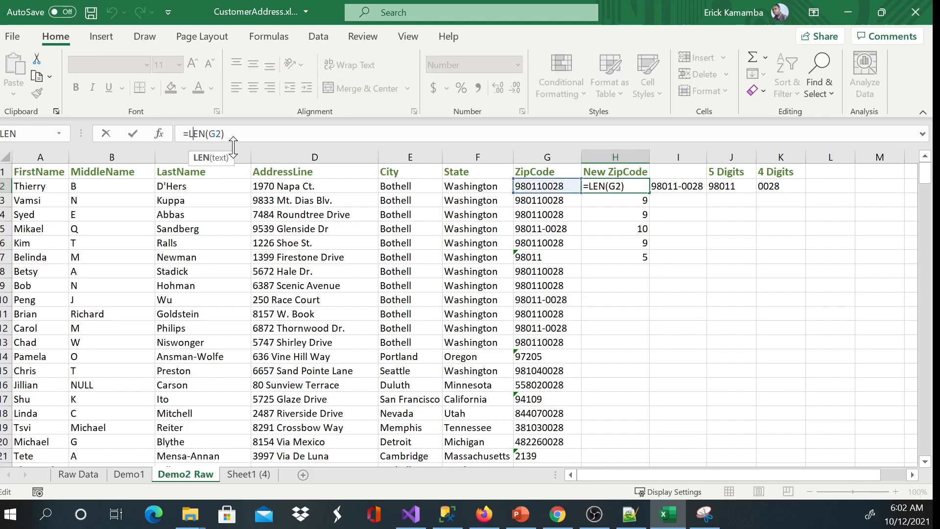
type("IF")
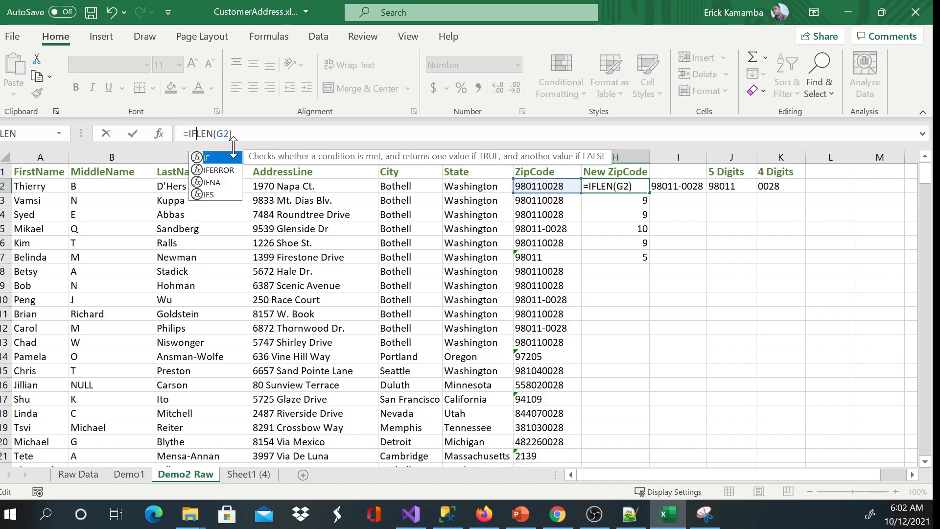
type("(")
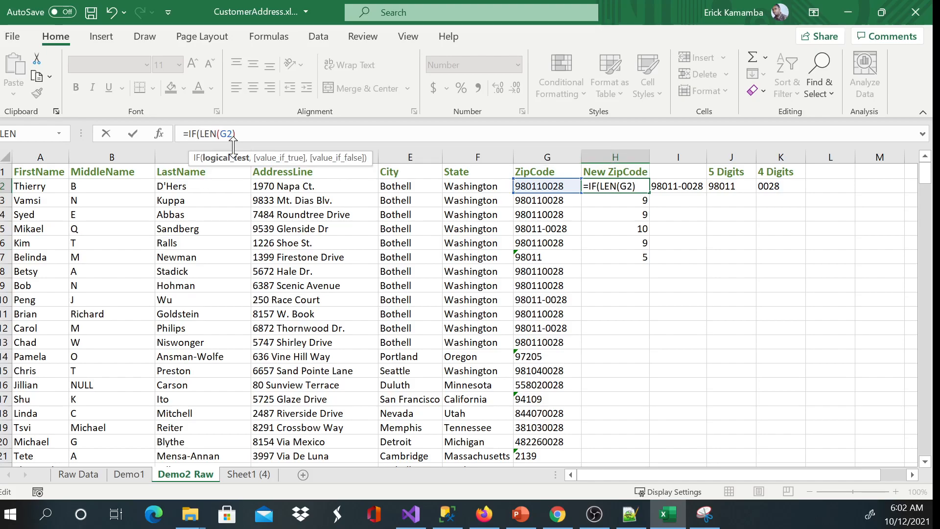
left_click(239, 138)
type("=9")
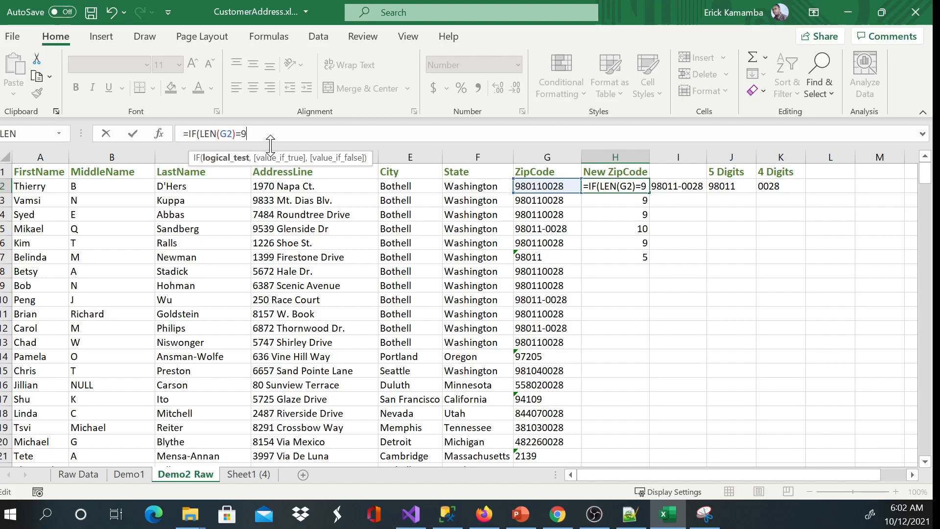
type(",")
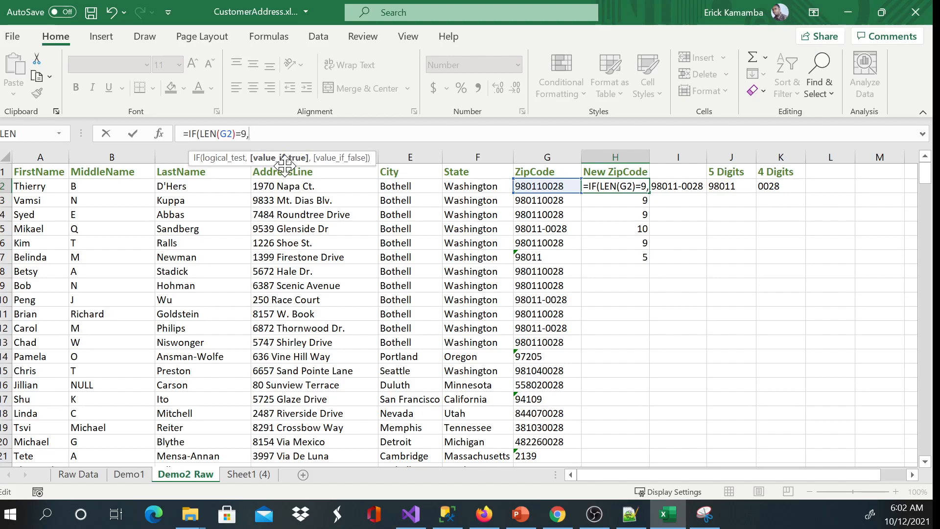
- Complete the IF formula in H2 so it returns I2 when true and G2 when false
left_click(682, 186)
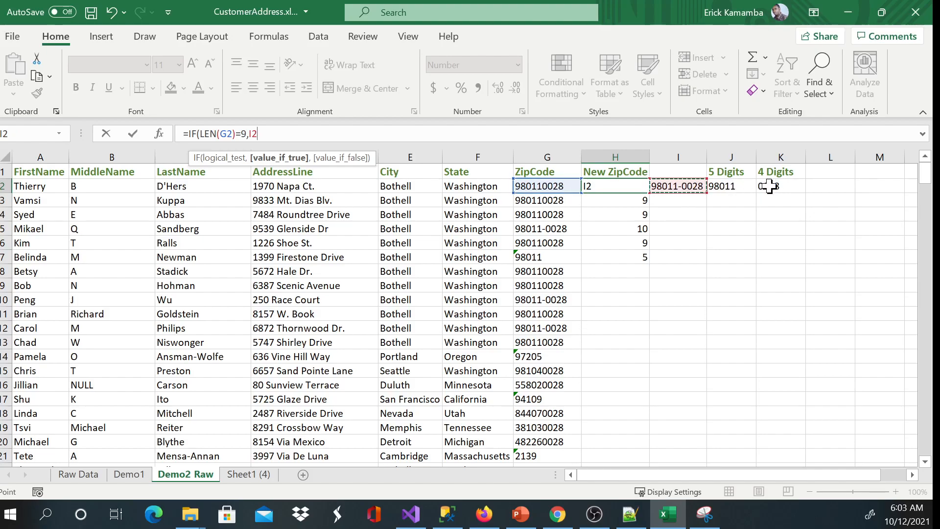
key("F2")
type(",")
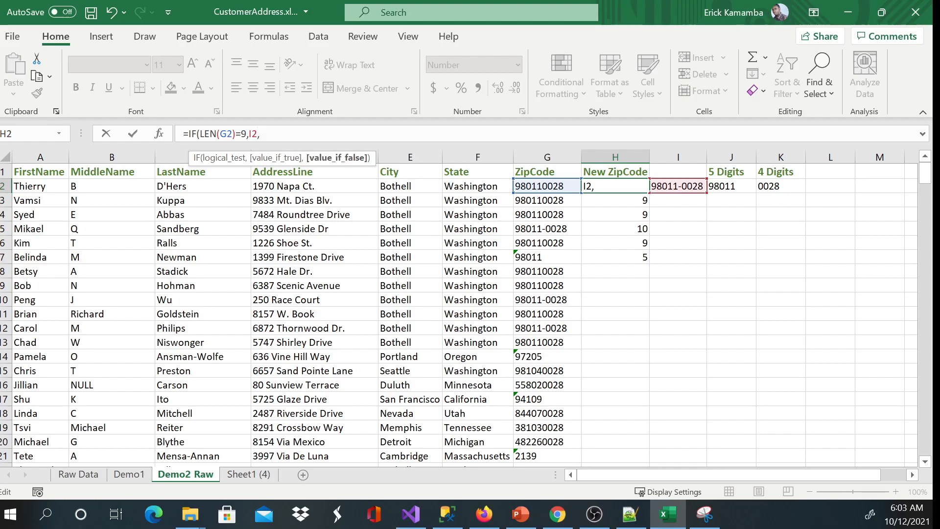
left_click(549, 188)
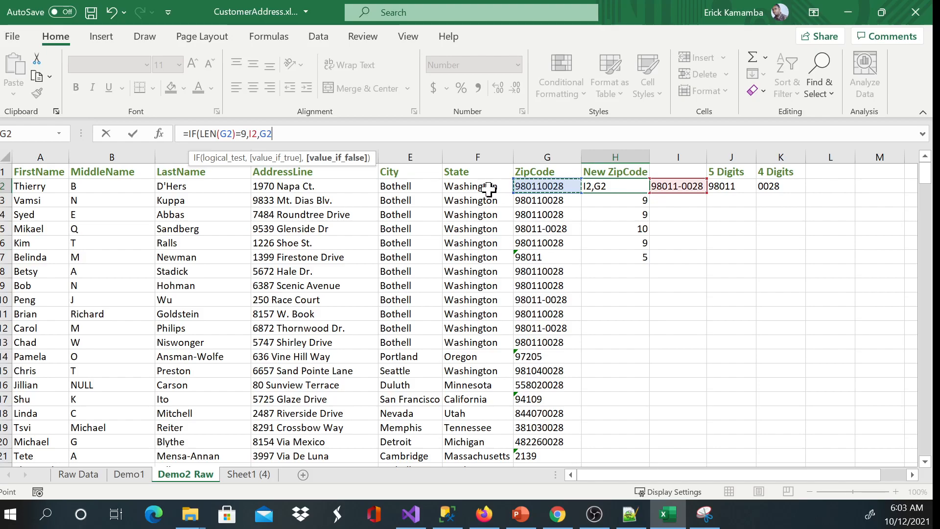
key("F2")
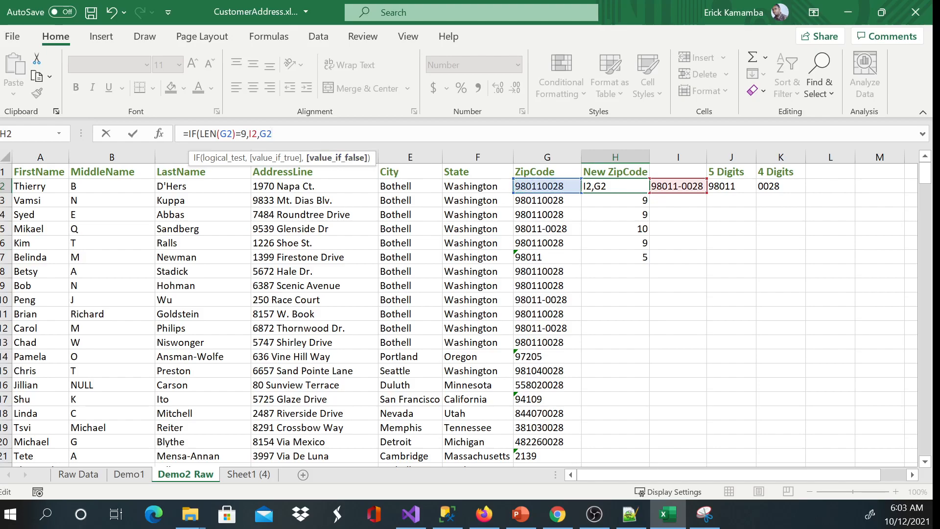
type(")")
key("Return")
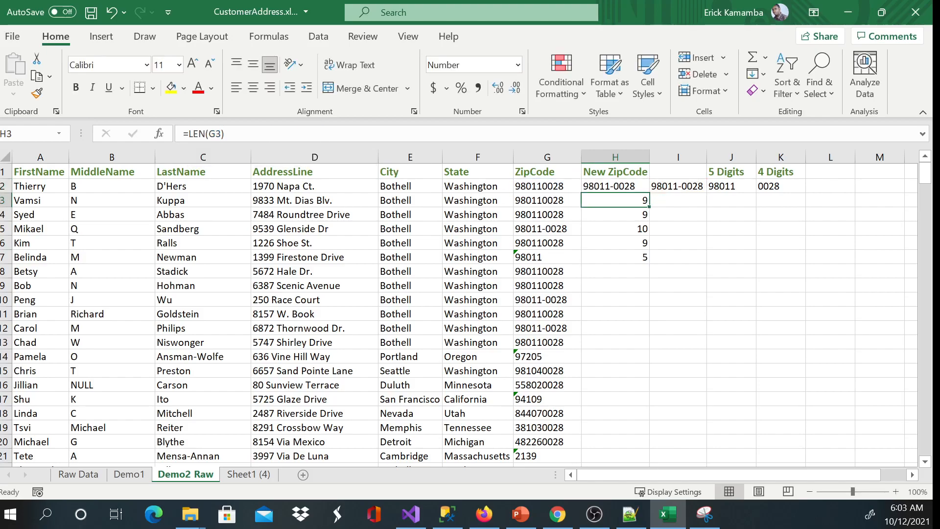
- Fill the 5 Digits LEFT formula in J2 and the 4 Digits RIGHT formula in K2 down through row 14
left_click(634, 186)
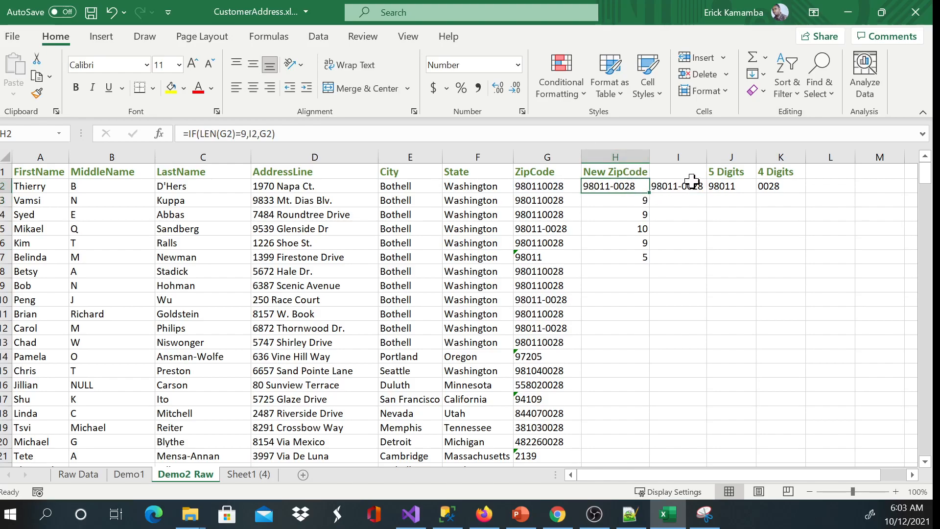
left_click(792, 187)
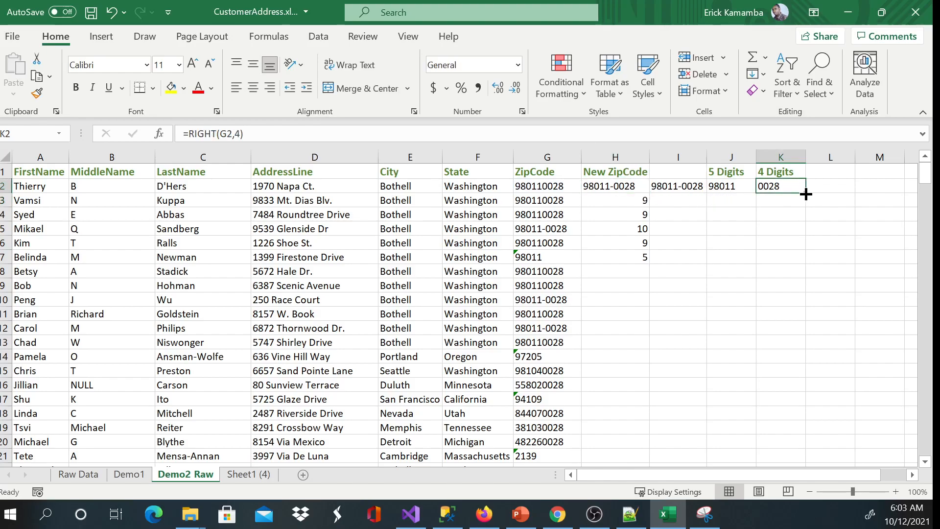
left_click(727, 187)
left_click_drag(755, 195, 745, 365)
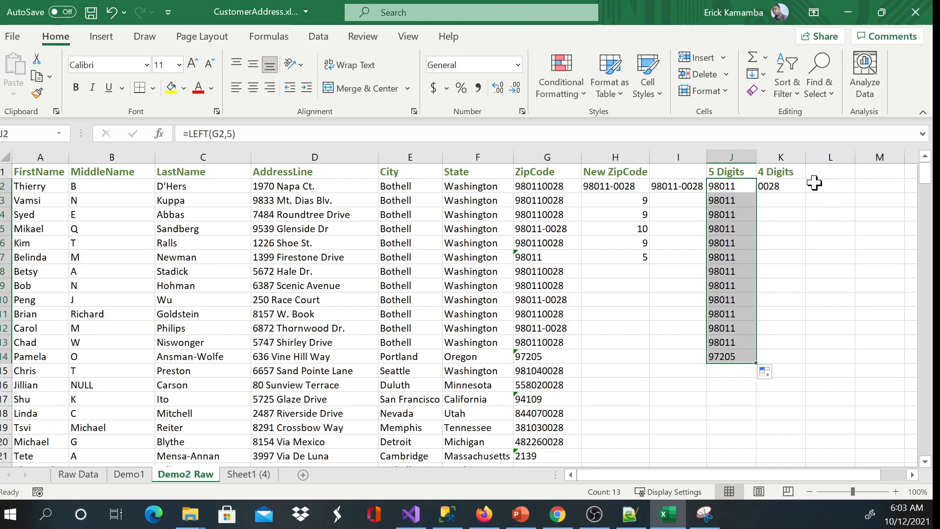
left_click(784, 189)
left_click_drag(807, 195, 793, 363)
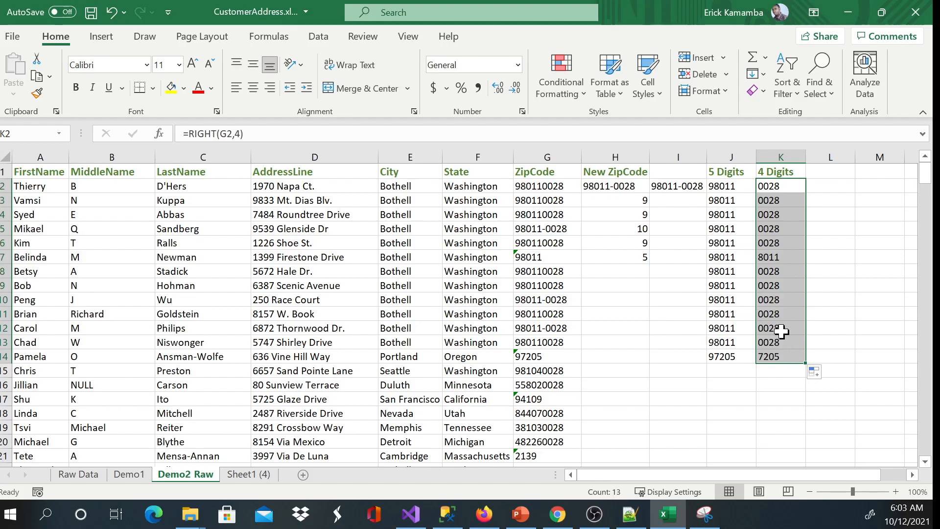
left_click(727, 359)
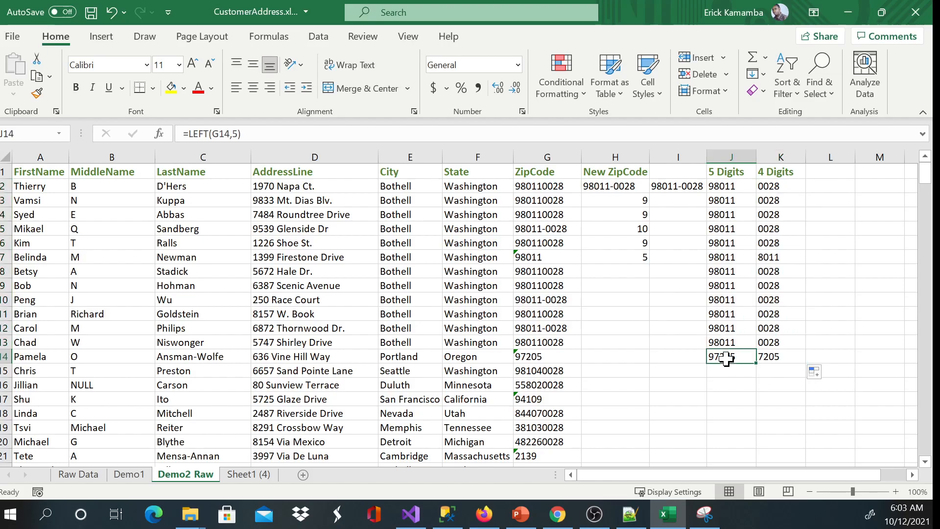
left_click(773, 357)
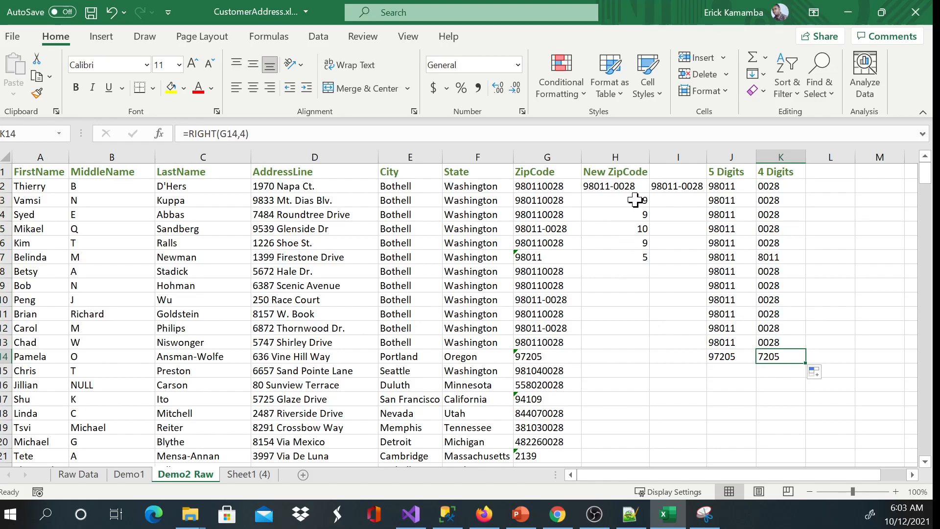
- Fill the IF formula in H2 and the joining formula in I2 down through row 14, and compare New ZipCode with ZipCode
left_click(639, 185)
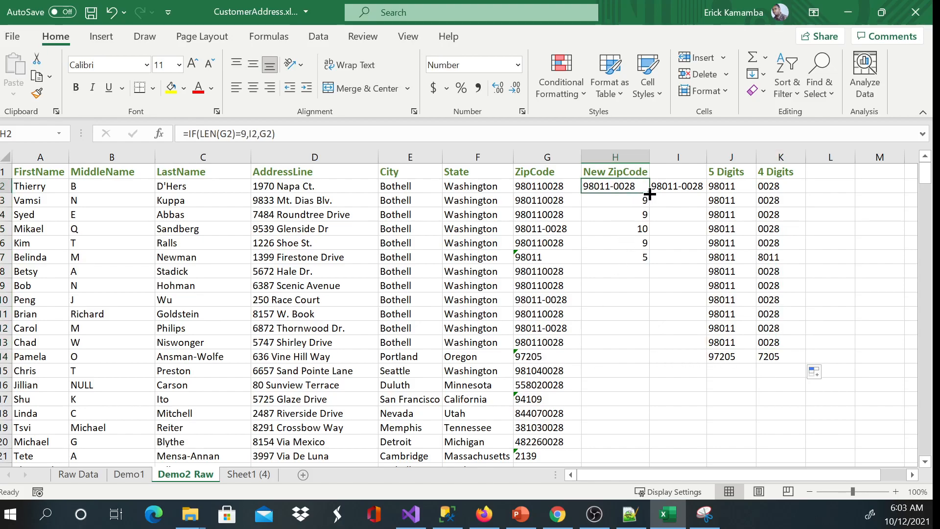
left_click_drag(649, 194, 641, 366)
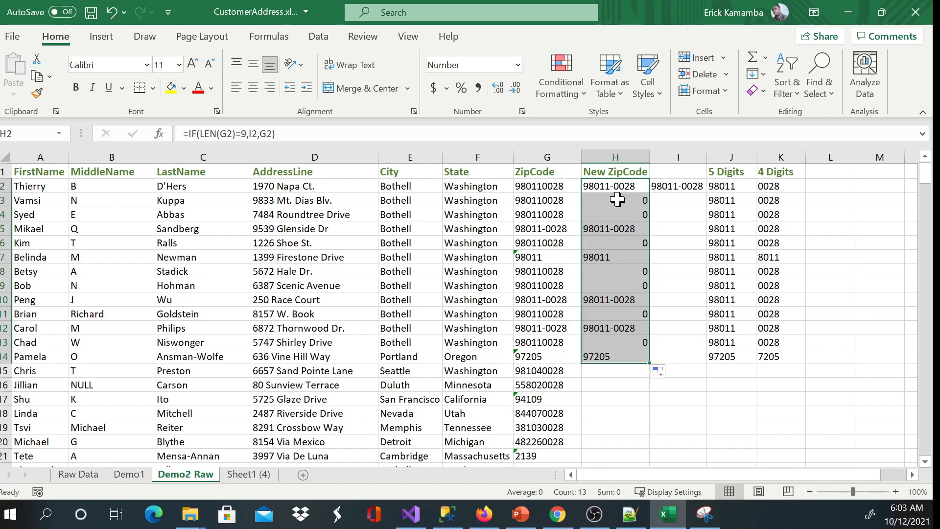
left_click(685, 187)
left_click_drag(707, 192, 708, 362)
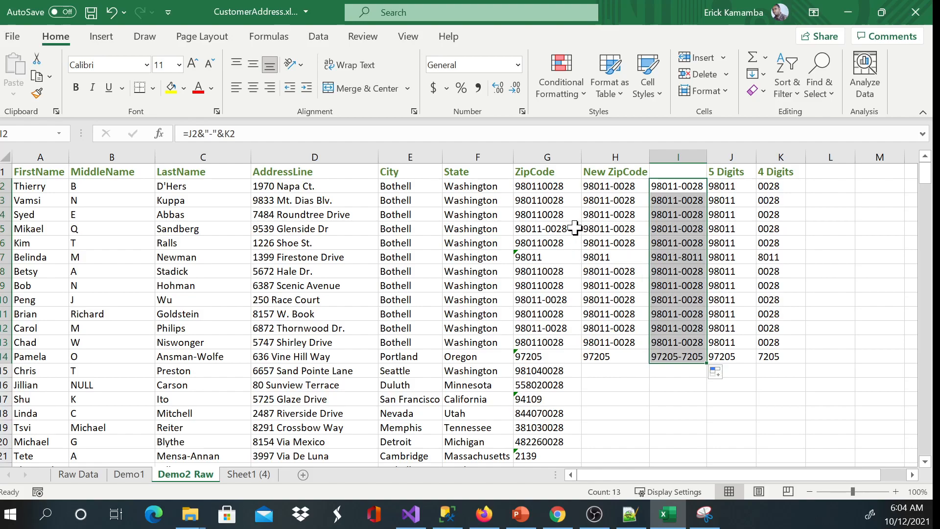
left_click(548, 187)
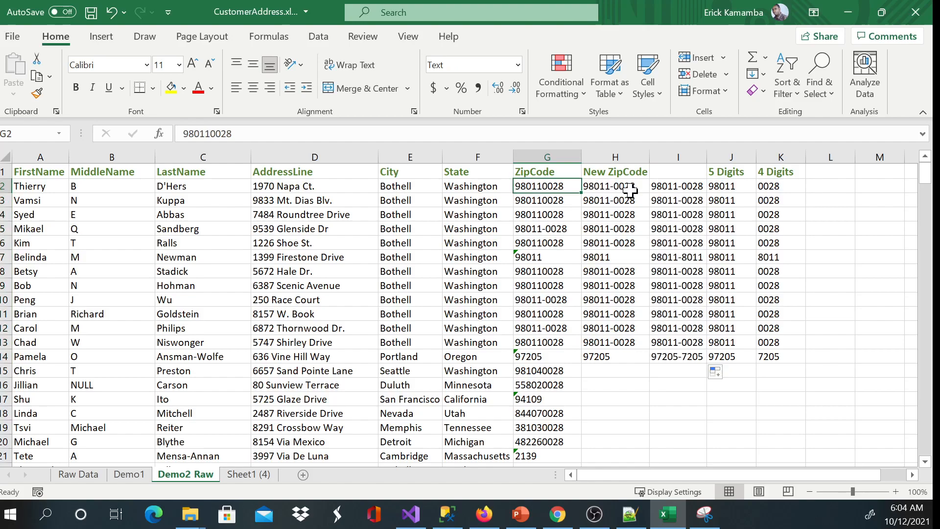
left_click(554, 229)
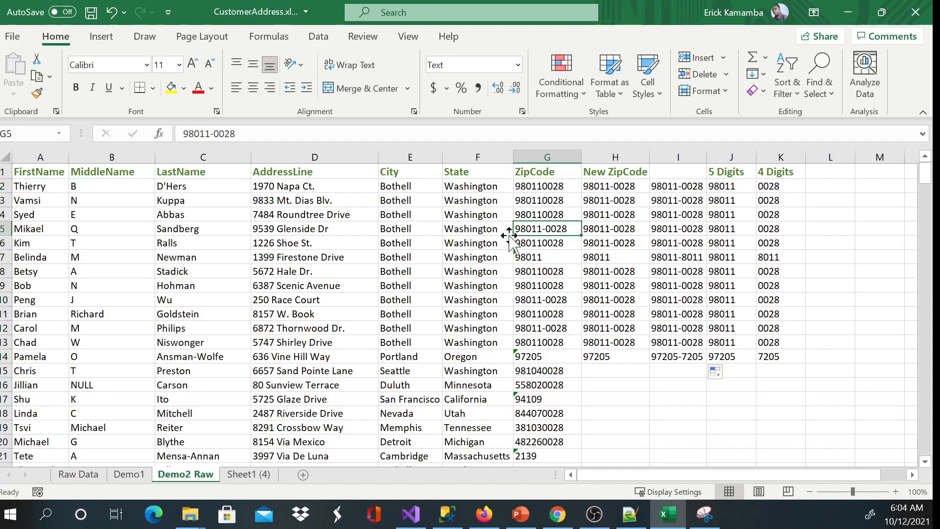
left_click(638, 233)
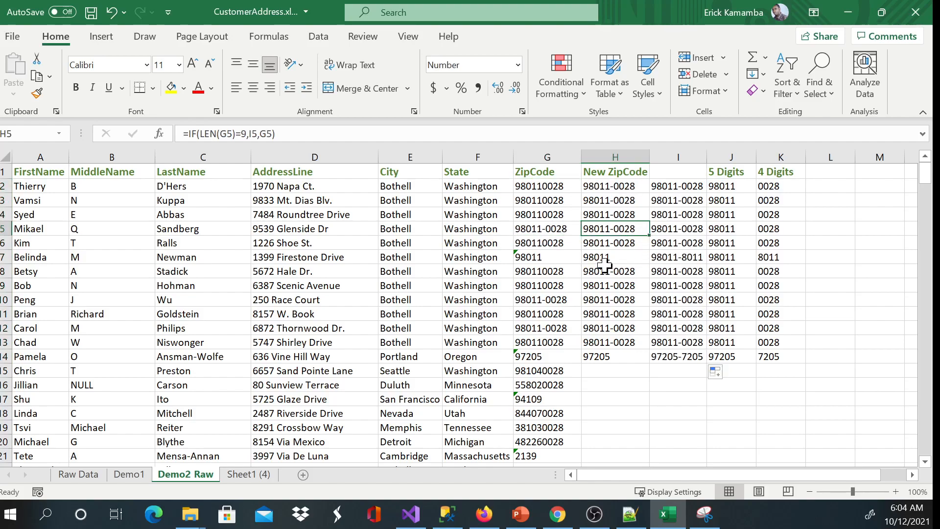
left_click(553, 259)
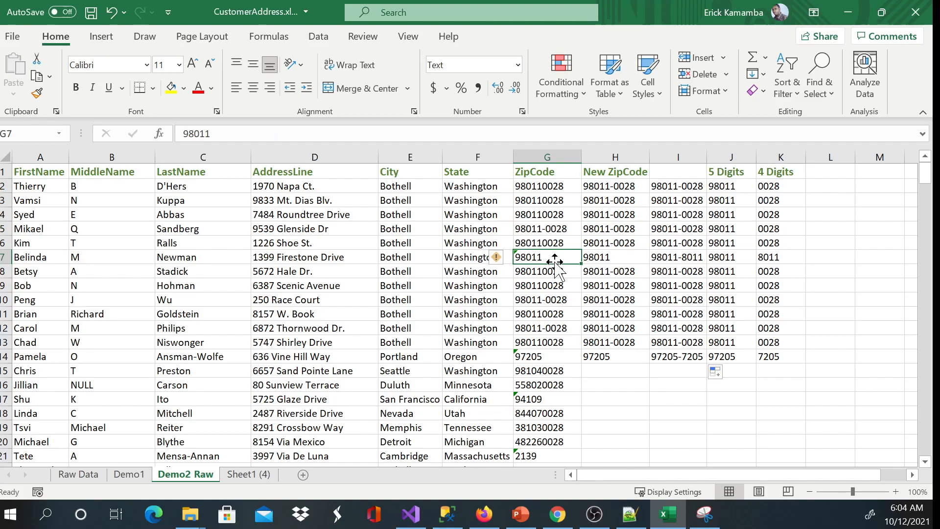
left_click(627, 260)
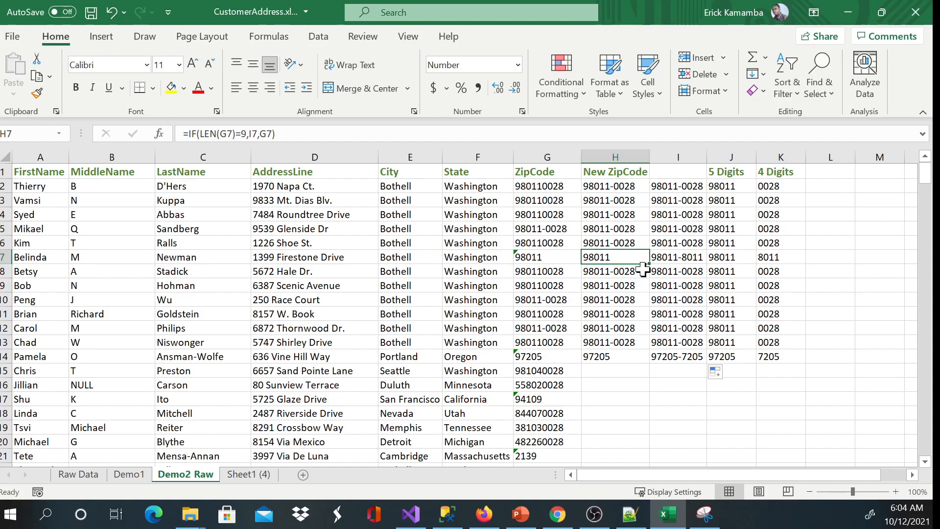
- Extend the 4 Digits and 5 Digits formulas from K14 and J14 down to the last customer row
left_click(787, 356)
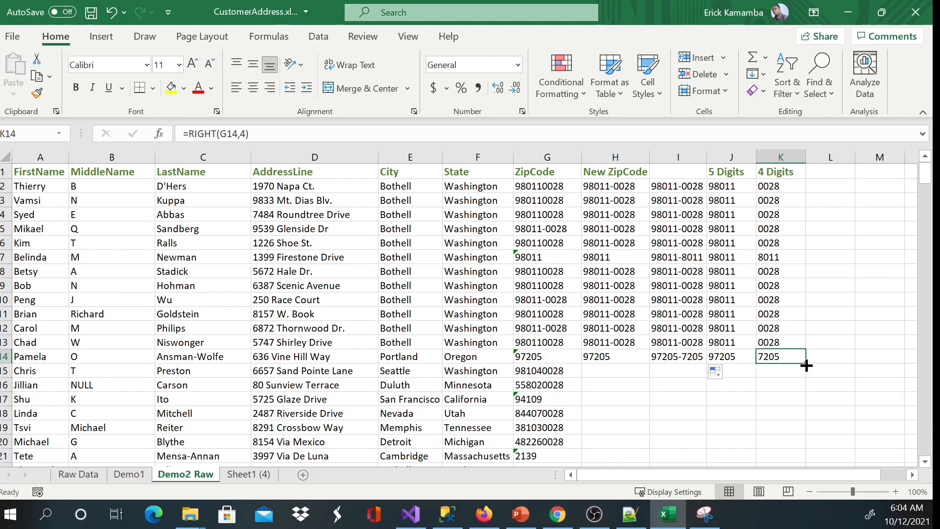
double_click(805, 363)
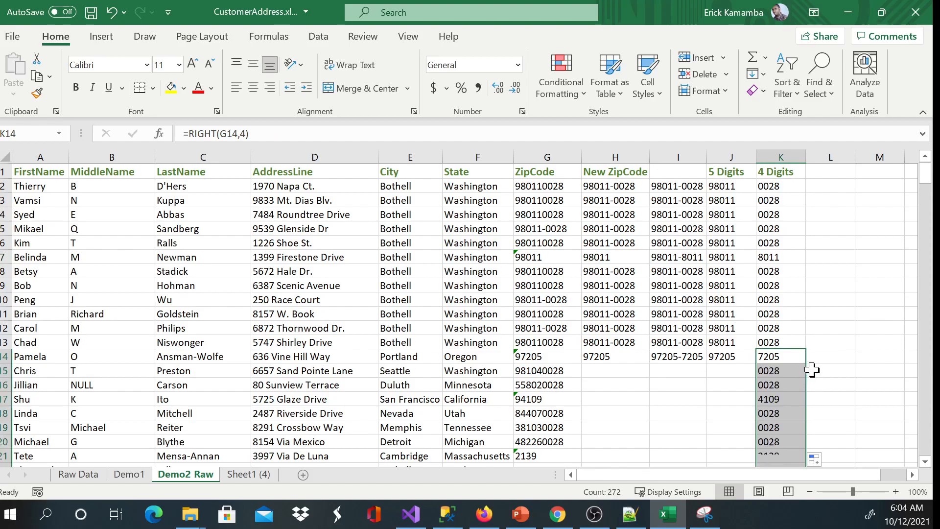
left_click(743, 362)
scroll(745, 374, "down", 4)
scroll(749, 264, "up", 2)
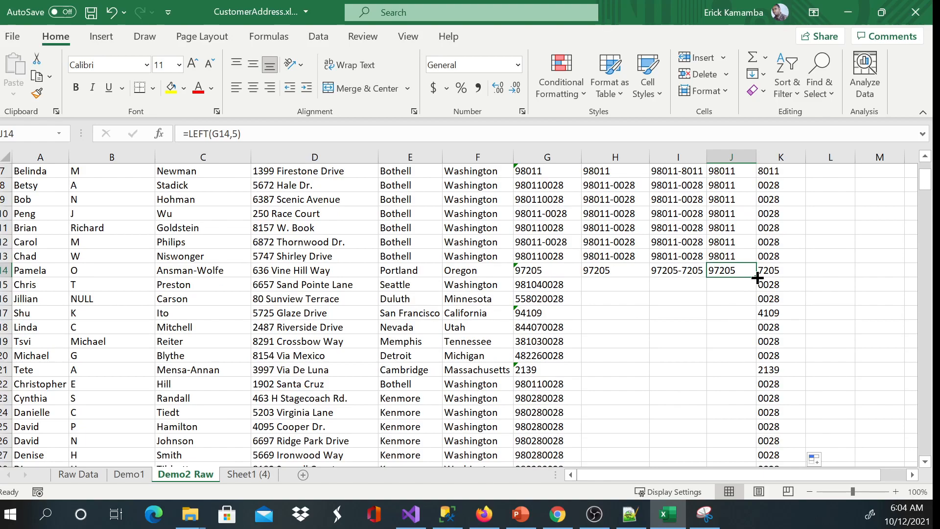
double_click(757, 277)
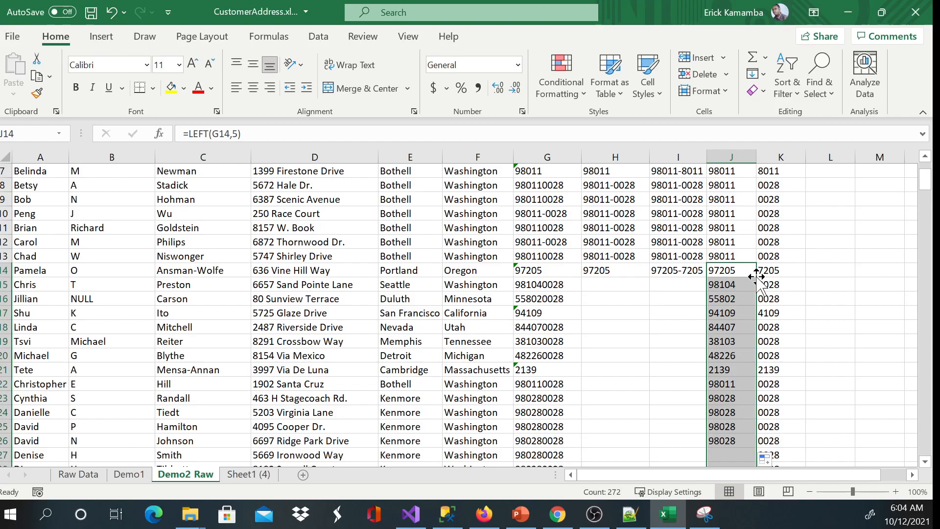
- Extend the joined zip code formula in I14 and the New ZipCode formula in H14 to the last row, and review the column
left_click(704, 274)
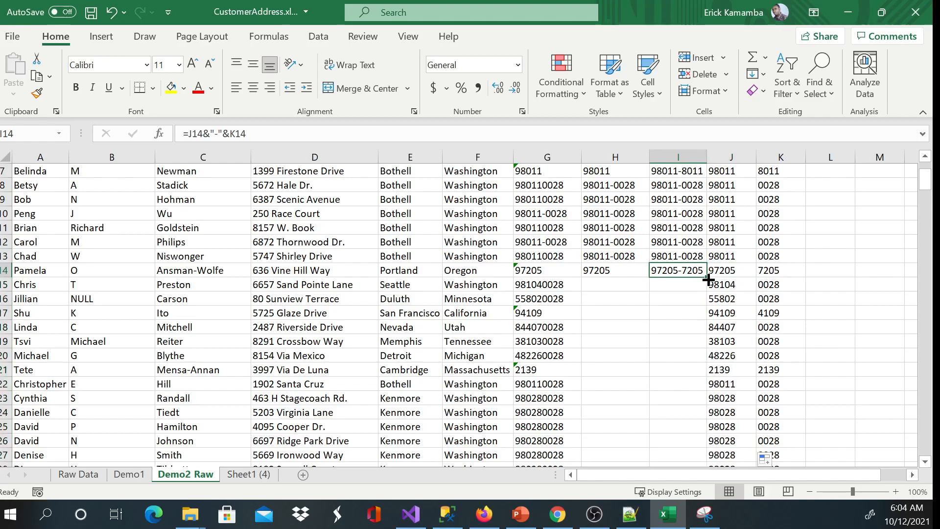
double_click(707, 278)
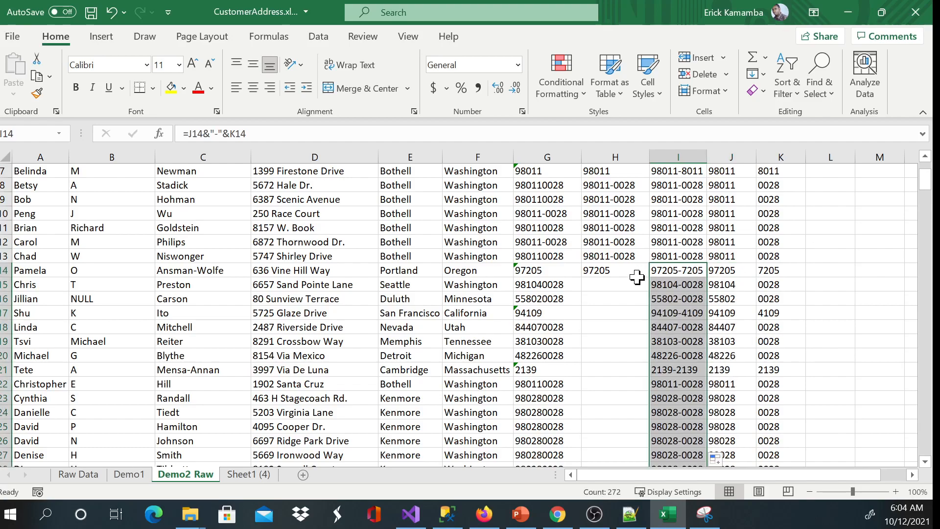
left_click(640, 275)
double_click(650, 278)
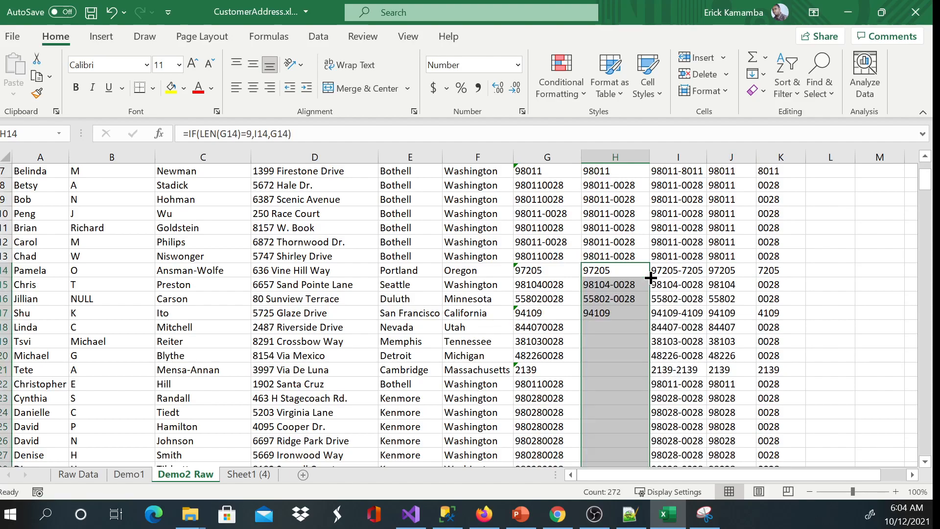
scroll(663, 319, "down", 6)
scroll(667, 326, "down", 19)
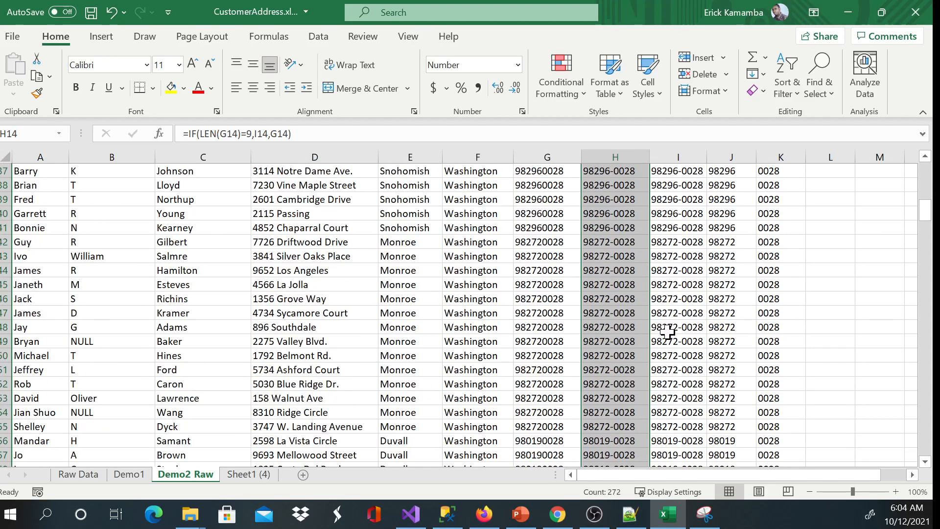
scroll(660, 356, "down", 20)
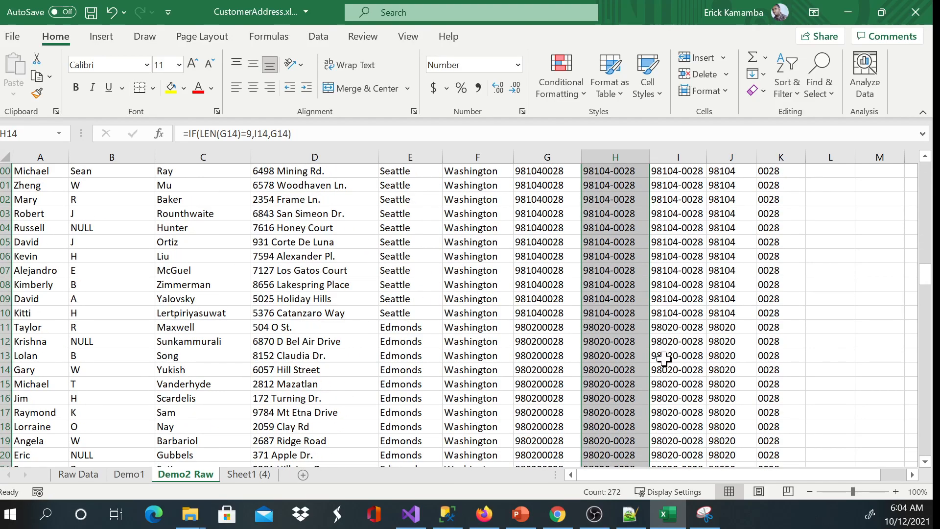
scroll(667, 356, "up", 20)
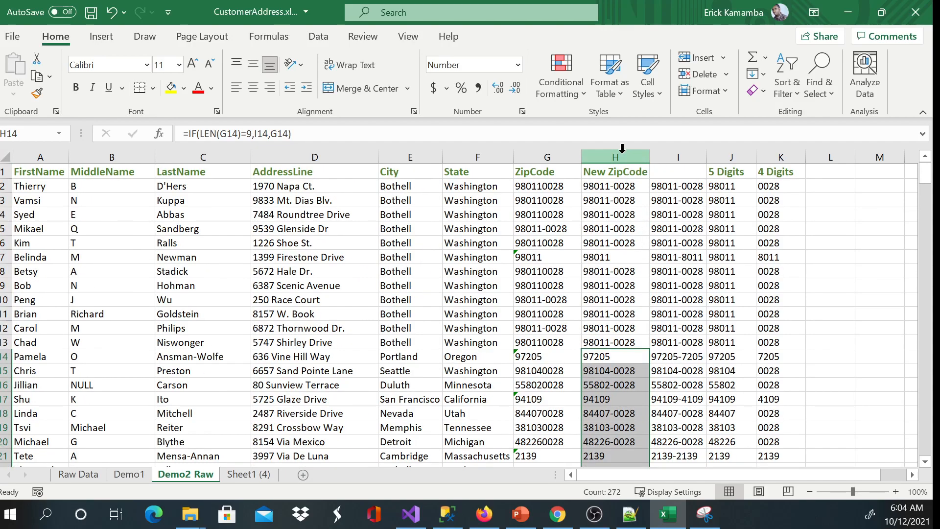
- Hide the helper columns: the joined zip codes in column I, 5 Digits in column J and 4 Digits in column K
left_click(676, 157)
right_click(675, 159)
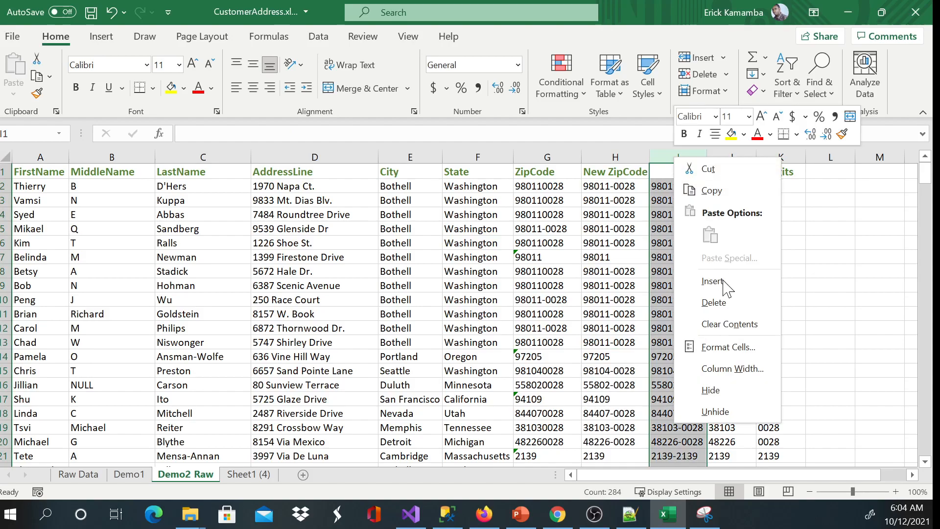
left_click(711, 390)
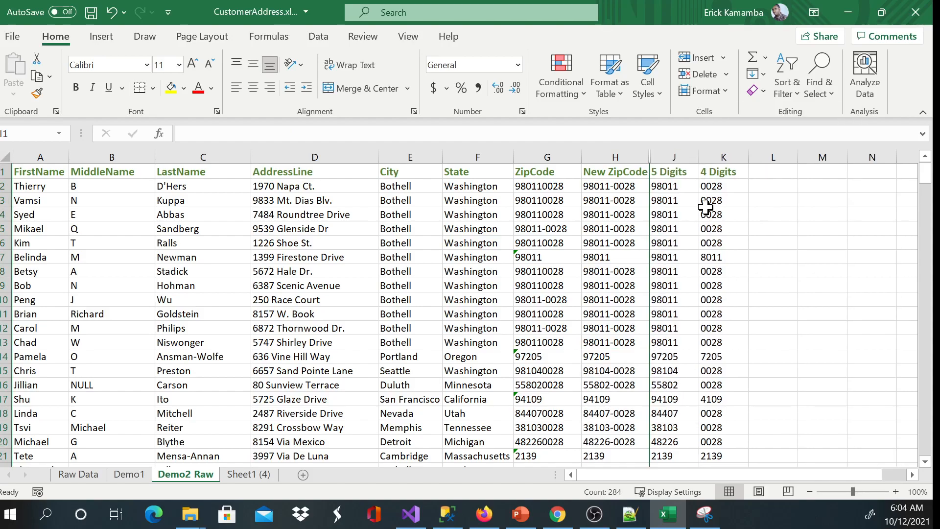
right_click(681, 154)
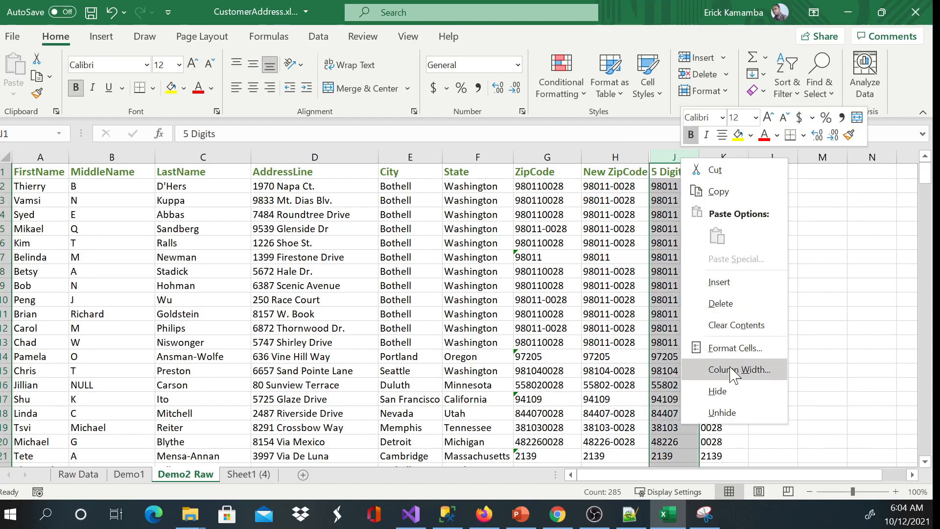
left_click(718, 390)
right_click(669, 158)
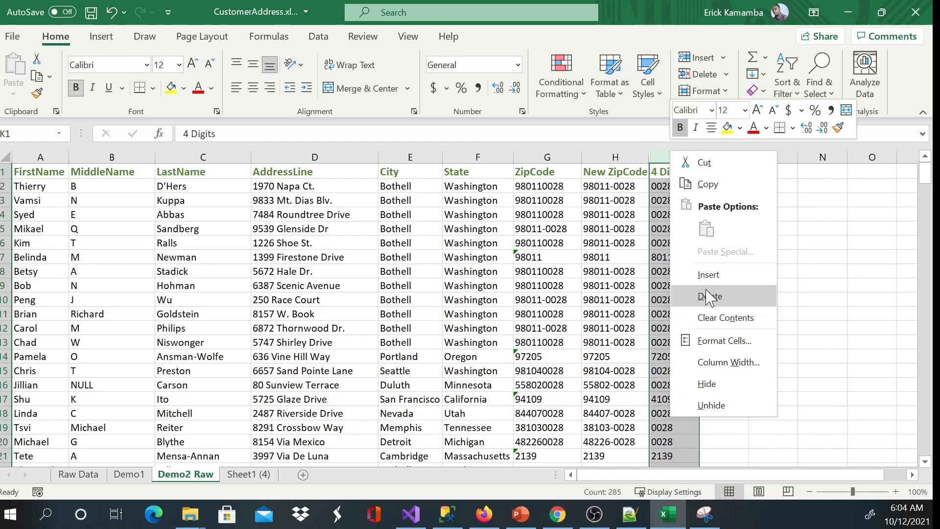
left_click(707, 383)
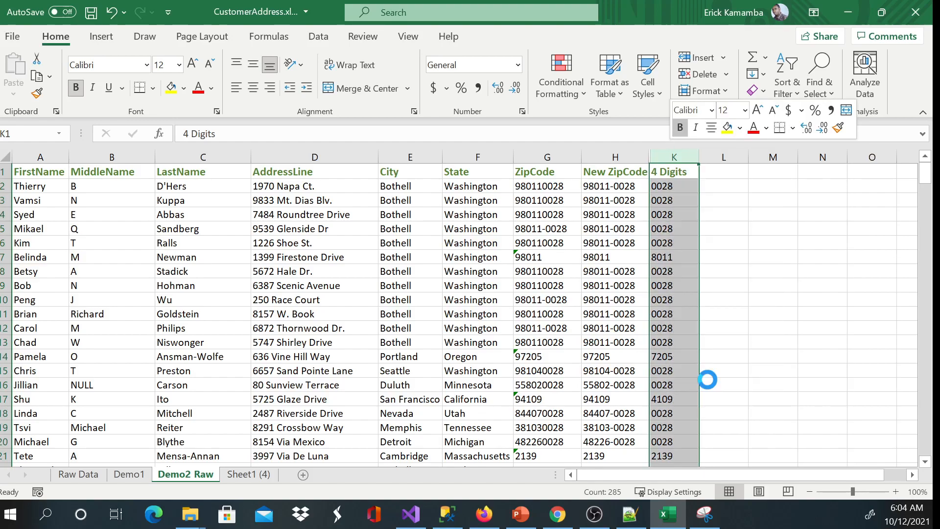
- Hide the original ZipCode column G, and switch to the PowerPoint presentation with the zip code formatting tips
right_click(547, 155)
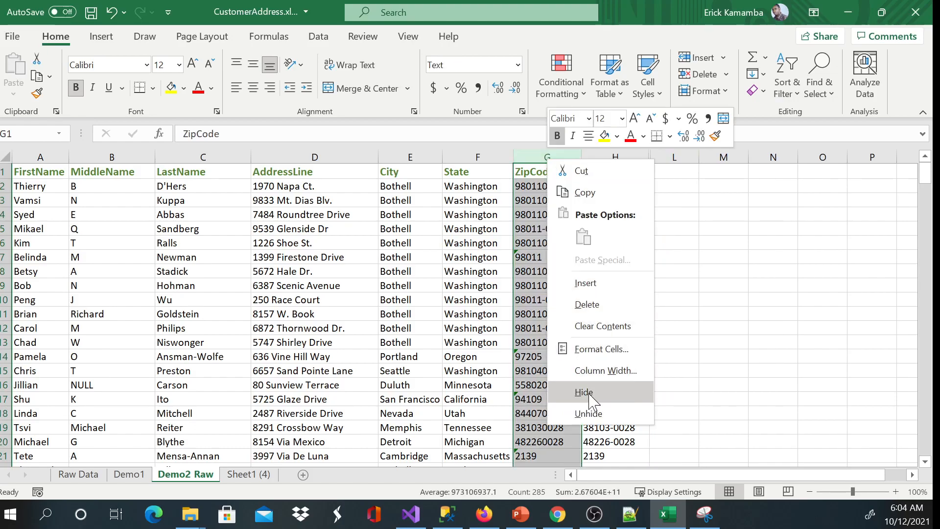
left_click(585, 392)
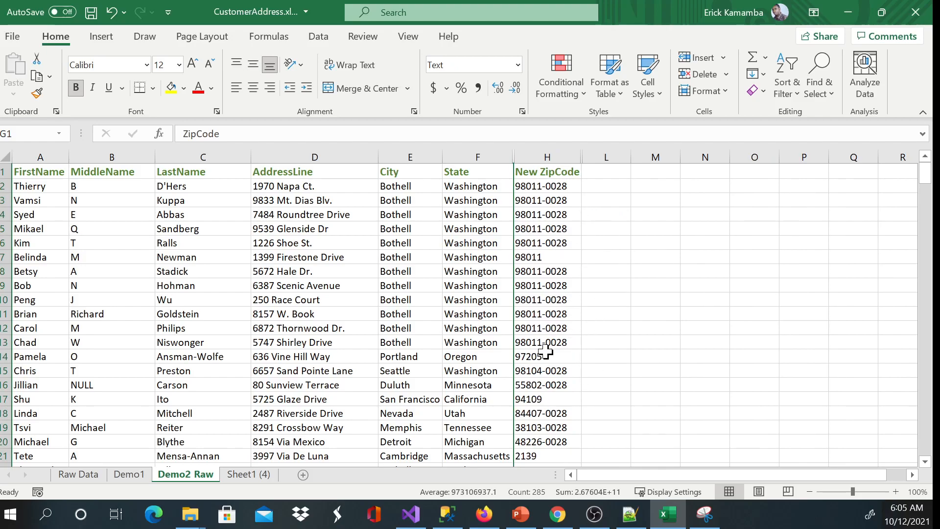
left_click(520, 514)
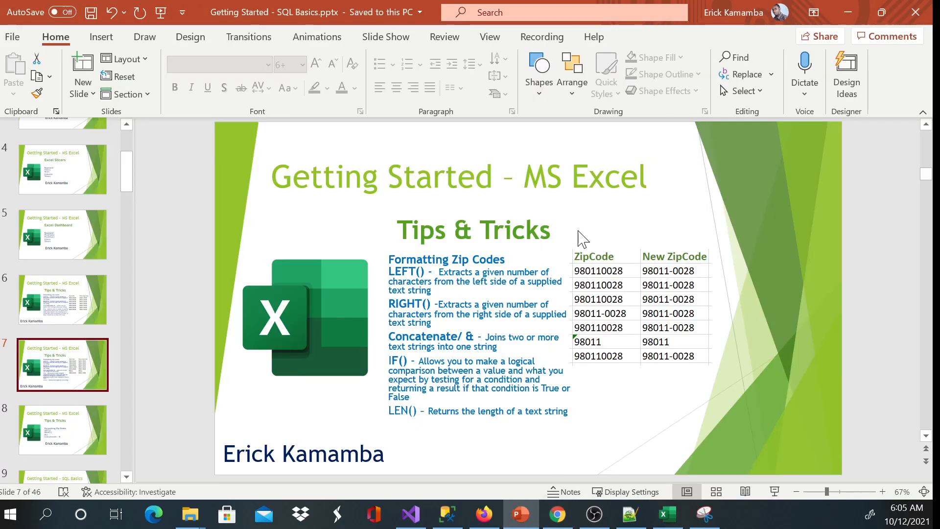